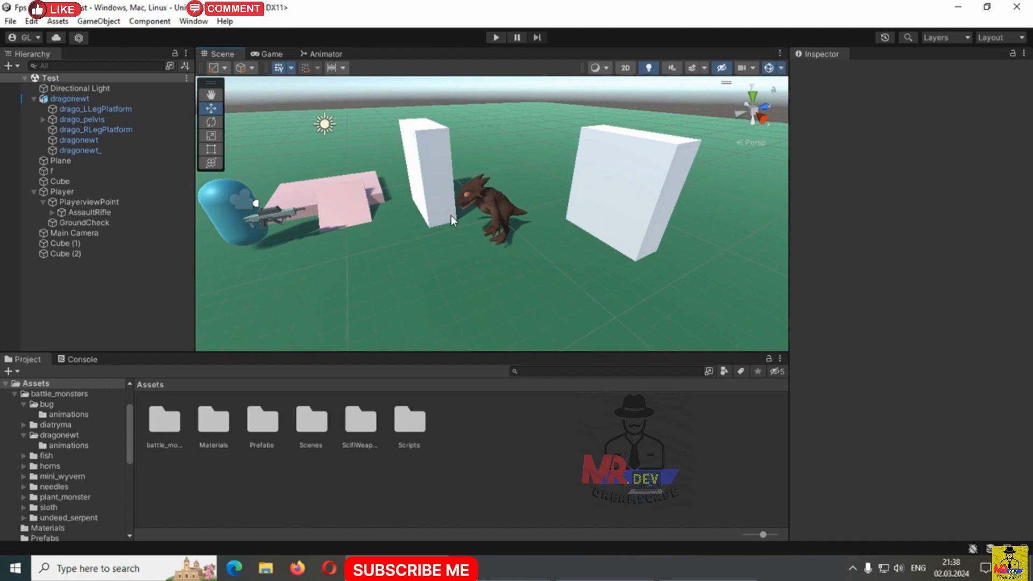
Examine the dragonewt in the scene, the Firepos child of AssaultRifle, and the components on the Player object.
left_click_drag(380, 259, 530, 227, "alt")
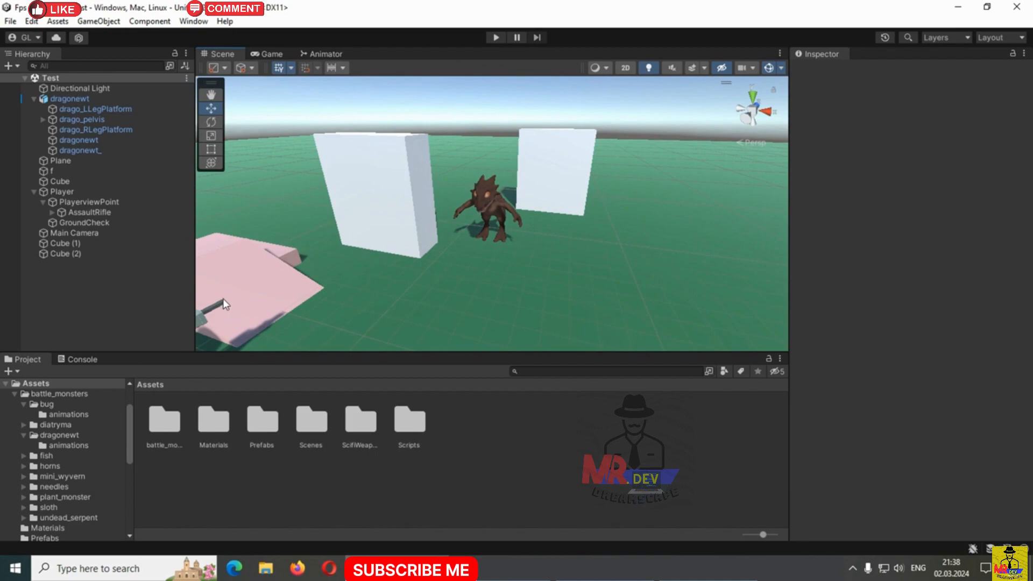
scroll(223, 299, "down", 3)
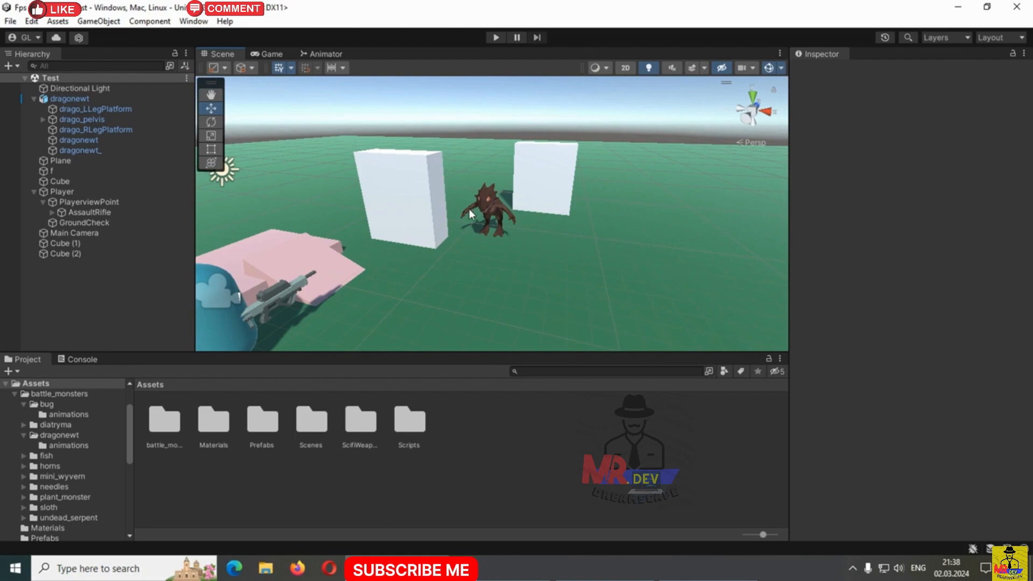
scroll(482, 203, "up", 5)
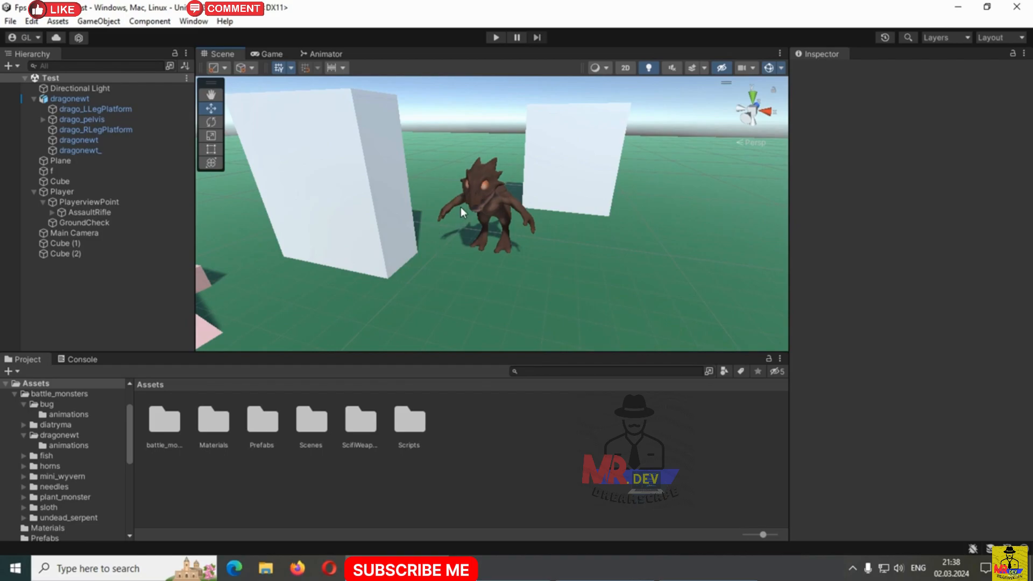
double_click(89, 213)
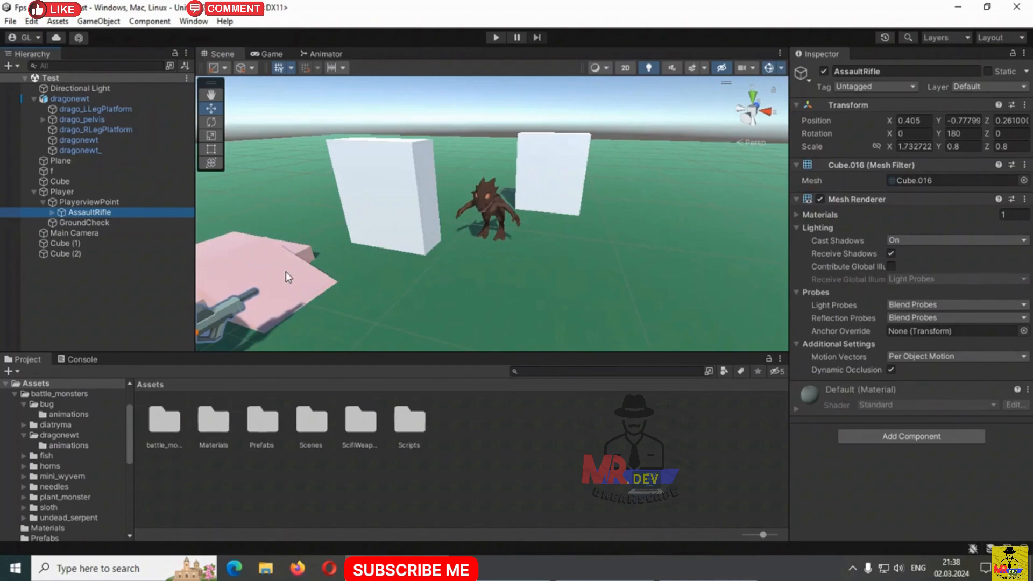
left_click(52, 212)
left_click(78, 293)
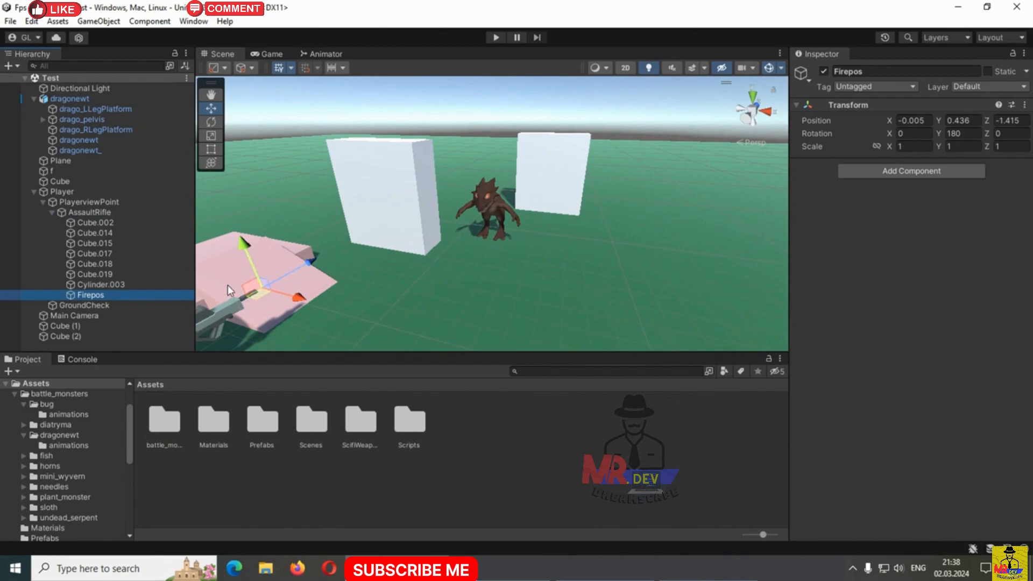
left_click(52, 212)
left_click(43, 202)
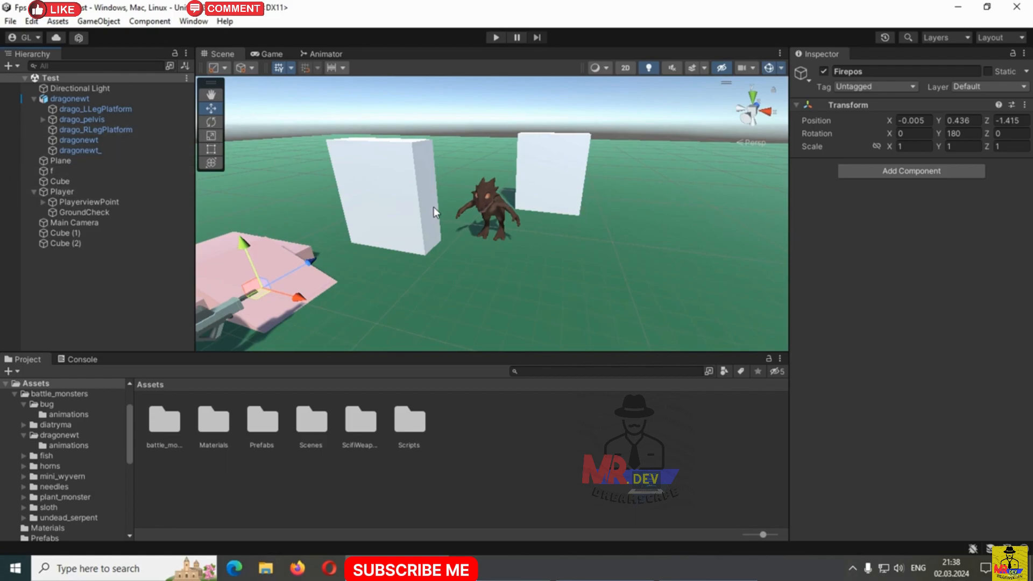
scroll(456, 196, "up", 3)
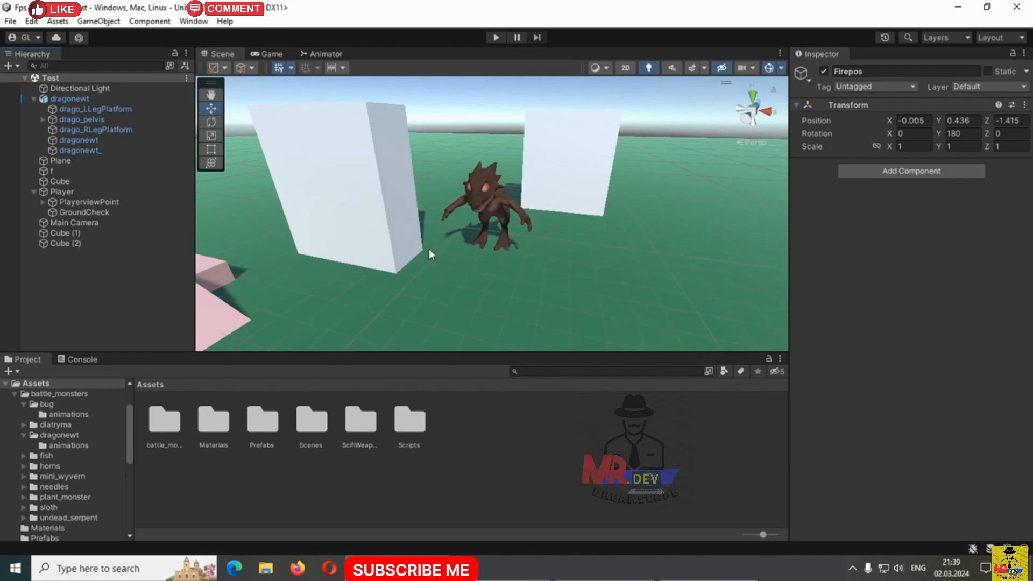
scroll(412, 215, "down", 2)
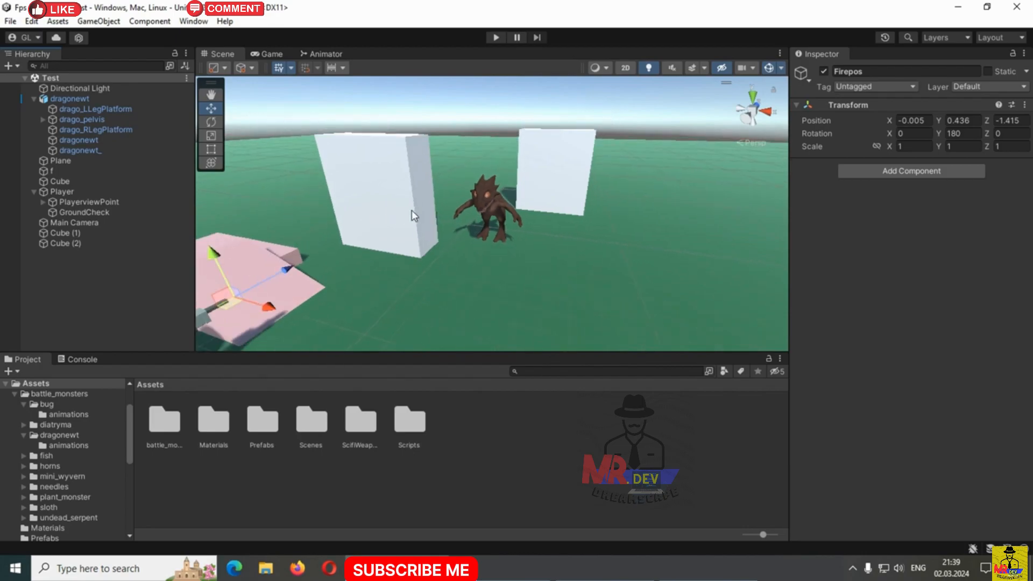
scroll(354, 256, "down", 2)
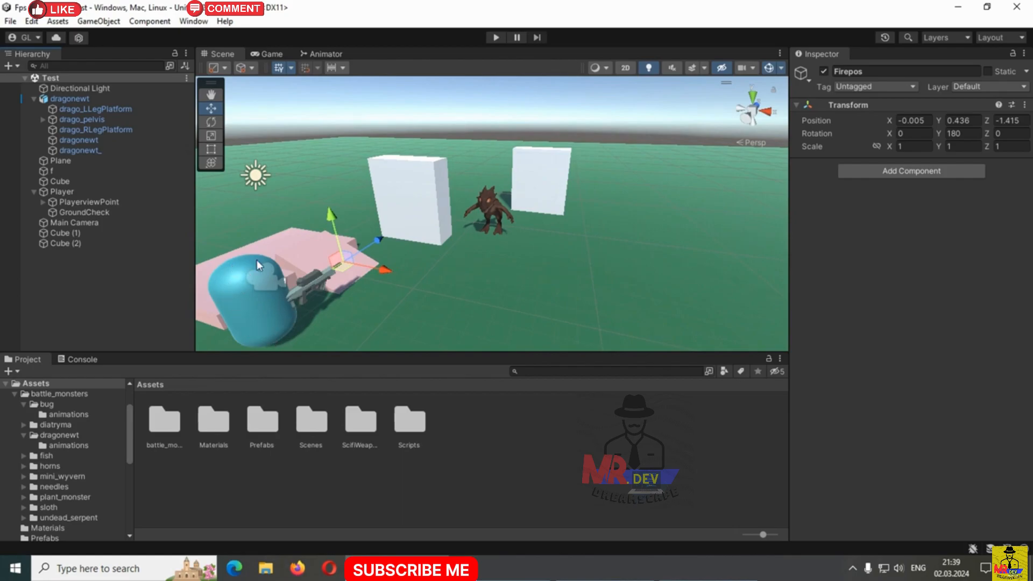
left_click(60, 194)
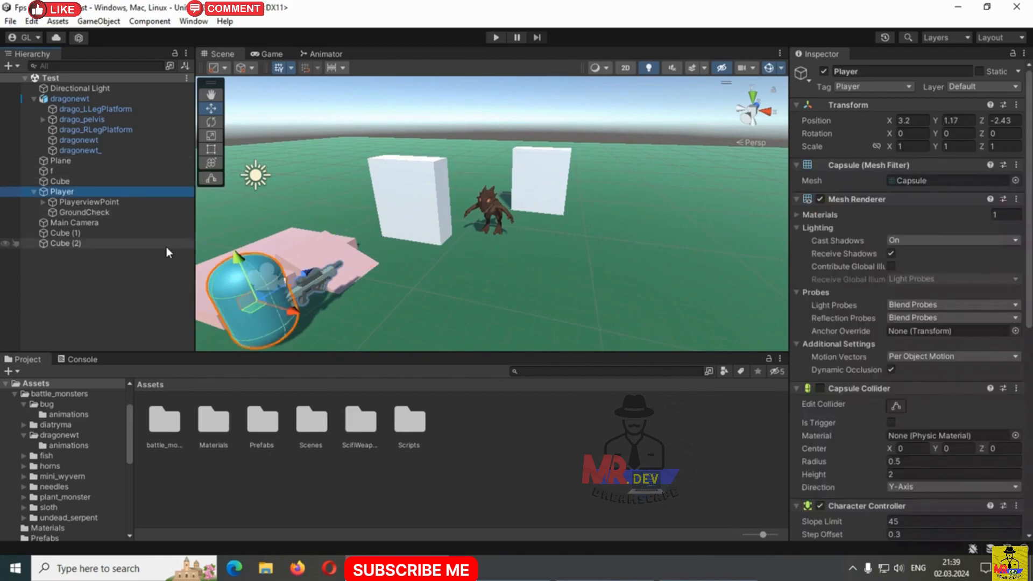
scroll(884, 373, "down", 5)
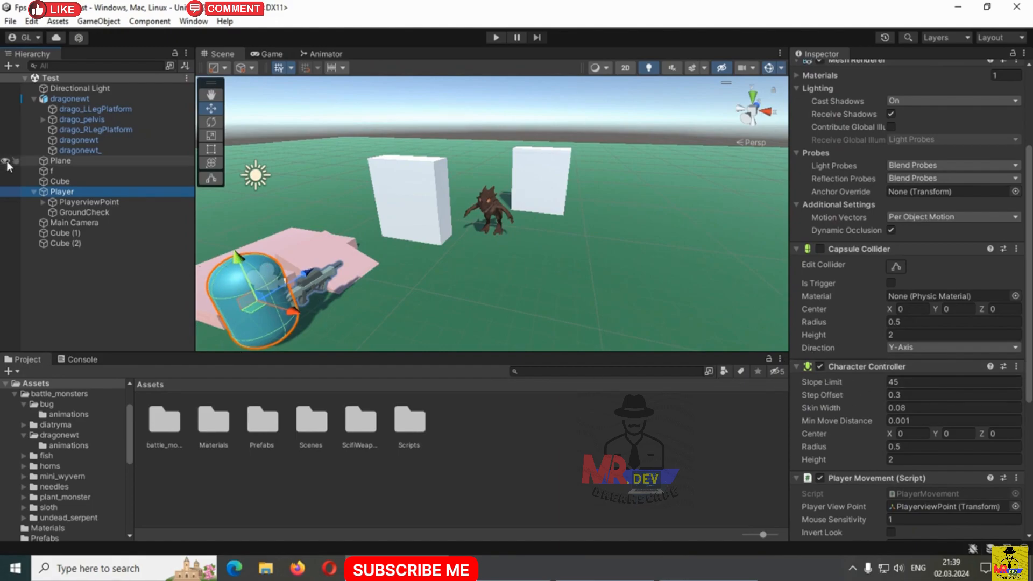
Create an empty child object under dragonewt and name it AttackPoint.
right_click(57, 99)
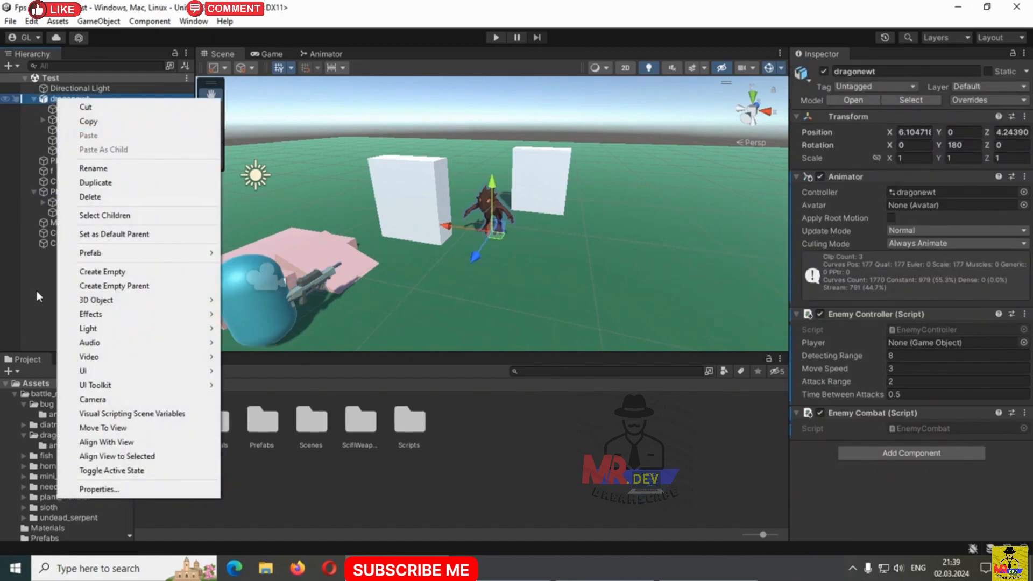
left_click(35, 288)
right_click(57, 99)
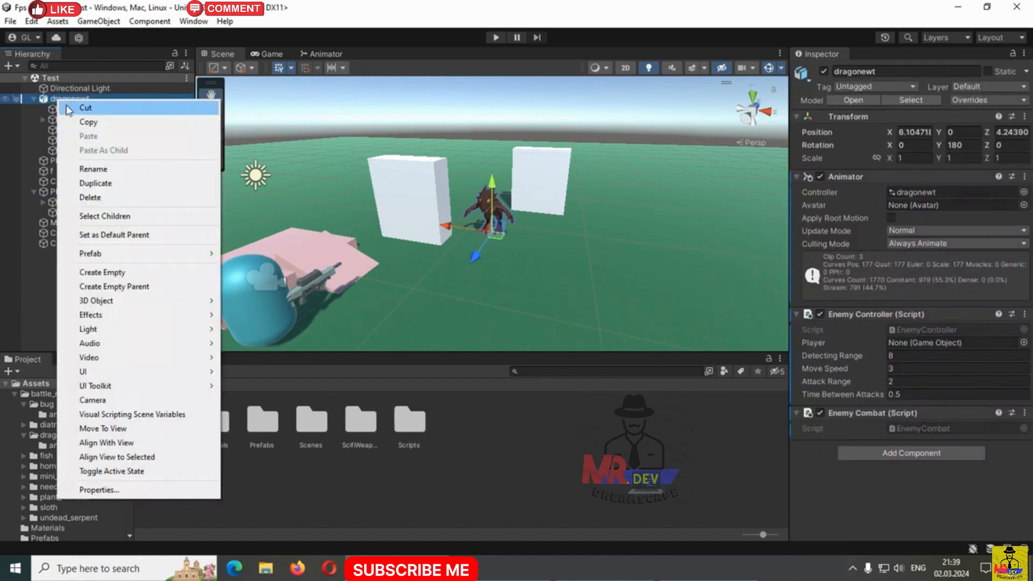
left_click(112, 272)
type("At")
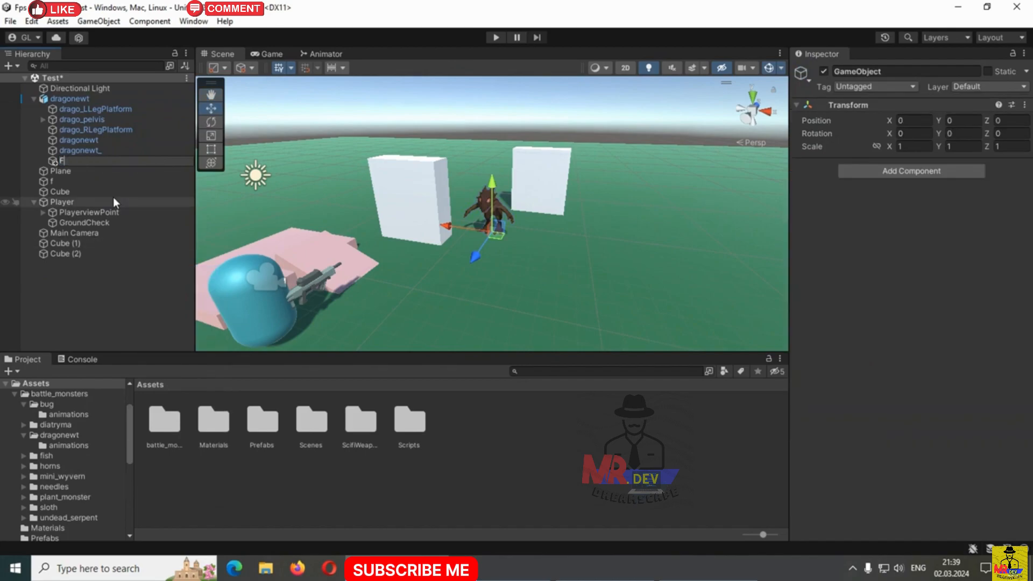
type("tackPoint")
left_click(107, 269)
Move AttackPoint up and in front of the dragonewt, to about X 0.33, Y 1.143, Z 1.11.
left_click(82, 160)
scroll(570, 218, "down", 8)
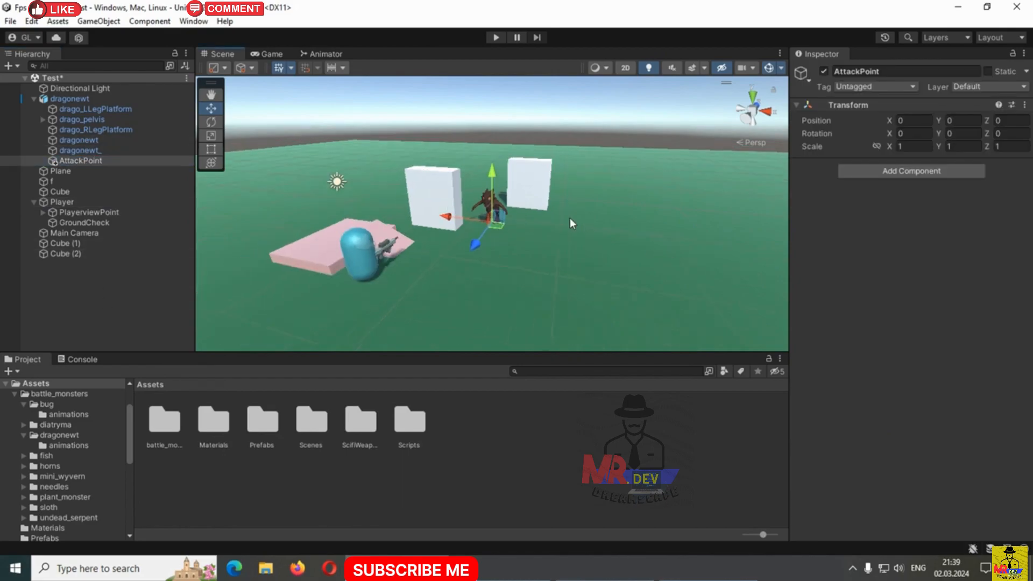
key("f")
scroll(501, 156, "down", 4)
scroll(500, 156, "down", 4)
left_click_drag(492, 168, 493, 90)
scroll(497, 132, "down", 4)
left_click_drag(526, 180, 564, 242, "alt")
left_click_drag(498, 202, 509, 254)
left_click_drag(467, 217, 428, 215)
left_click_drag(515, 192, 450, 240, "alt")
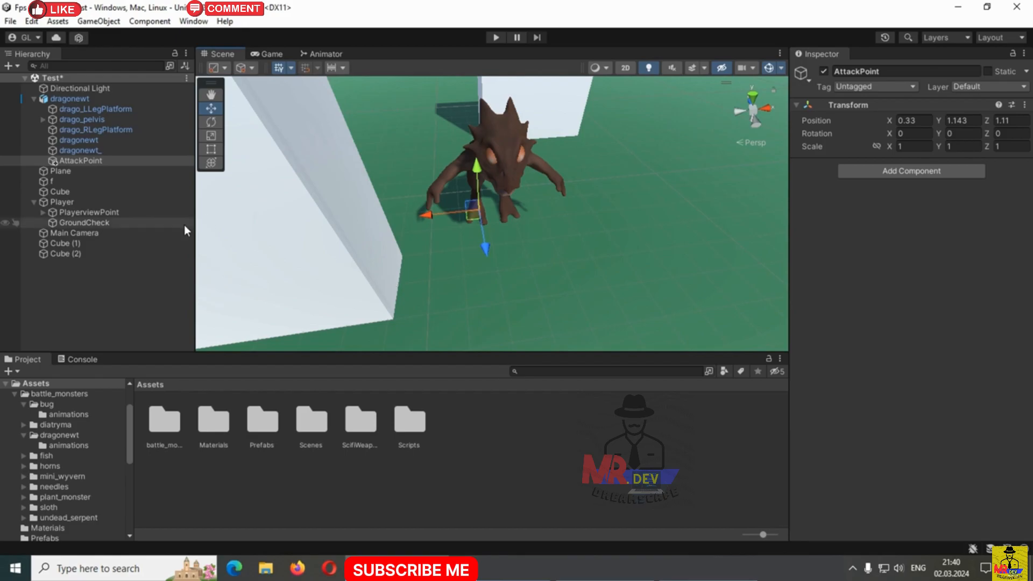
Add a new layer named Player as User Layer 7 in the project's layer list.
left_click(75, 203)
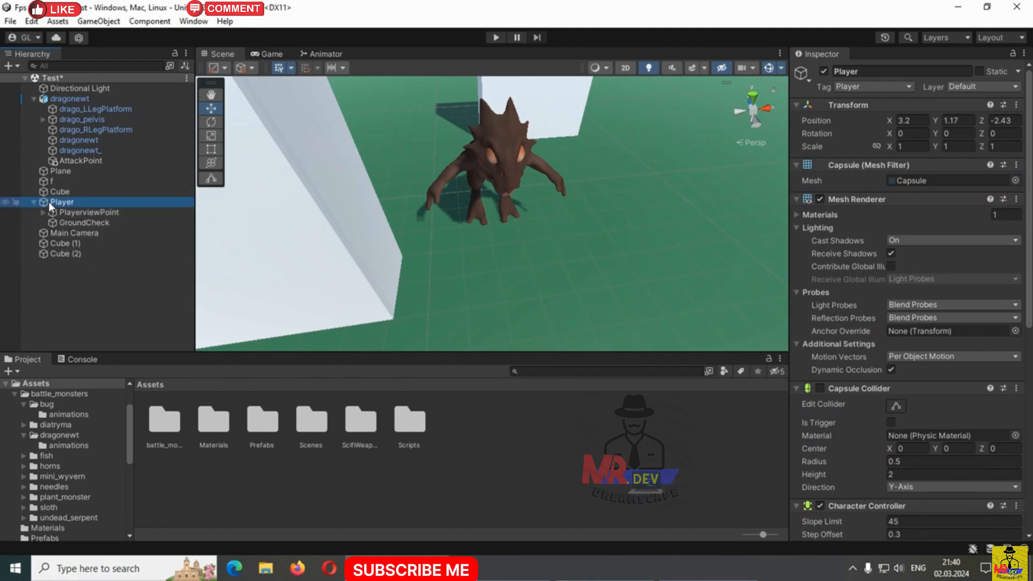
left_click(956, 87)
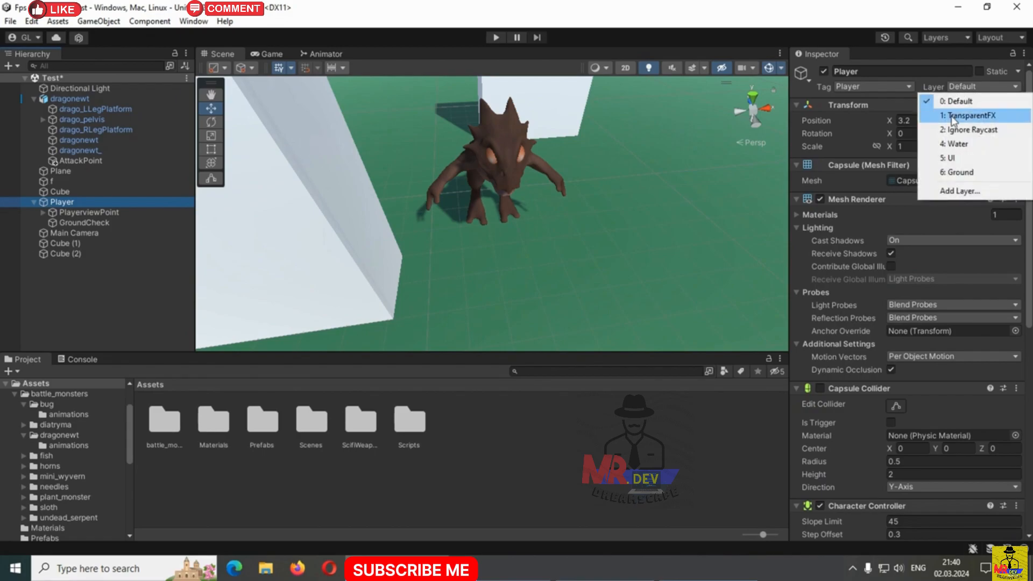
left_click(951, 191)
left_click(916, 240)
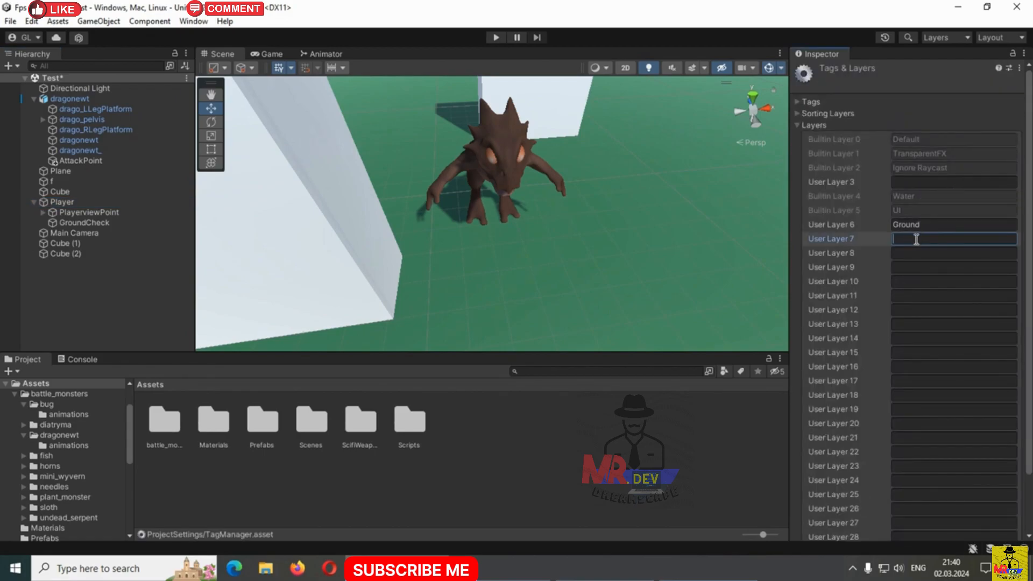
type("Player")
left_click(64, 296)
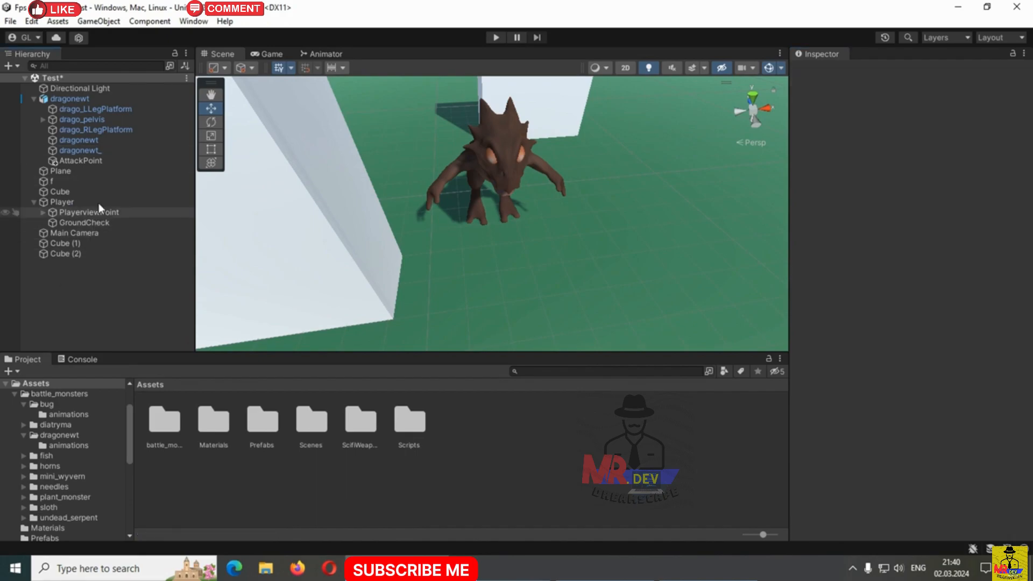
Assign the Player layer to the Player object and all of its child objects.
left_click(61, 202)
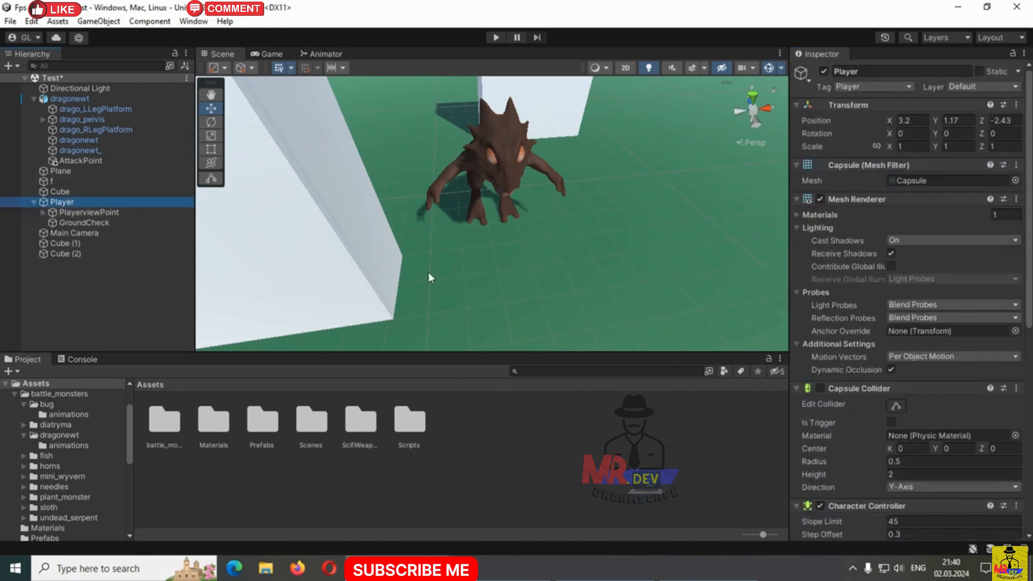
left_click(955, 87)
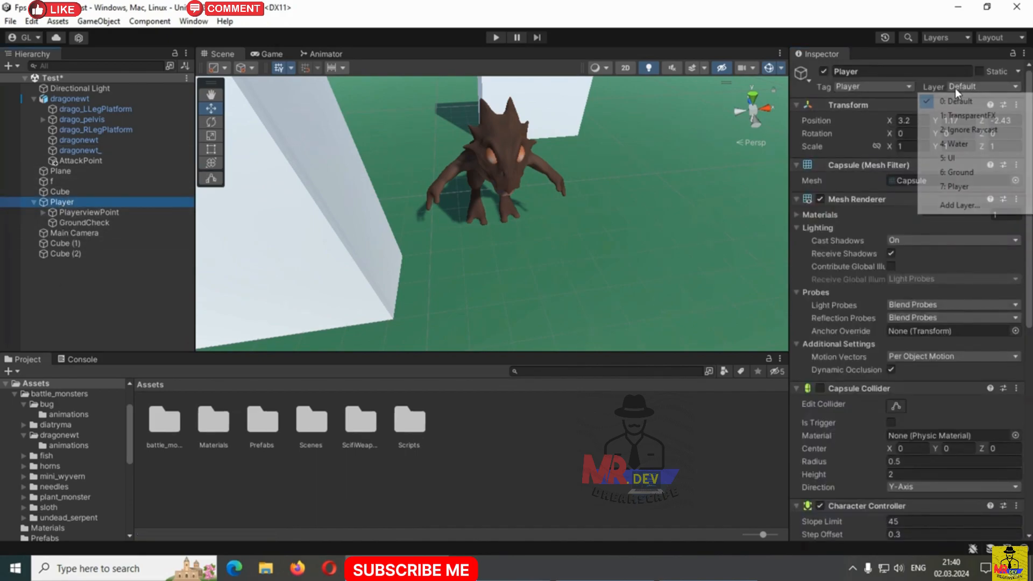
left_click(957, 186)
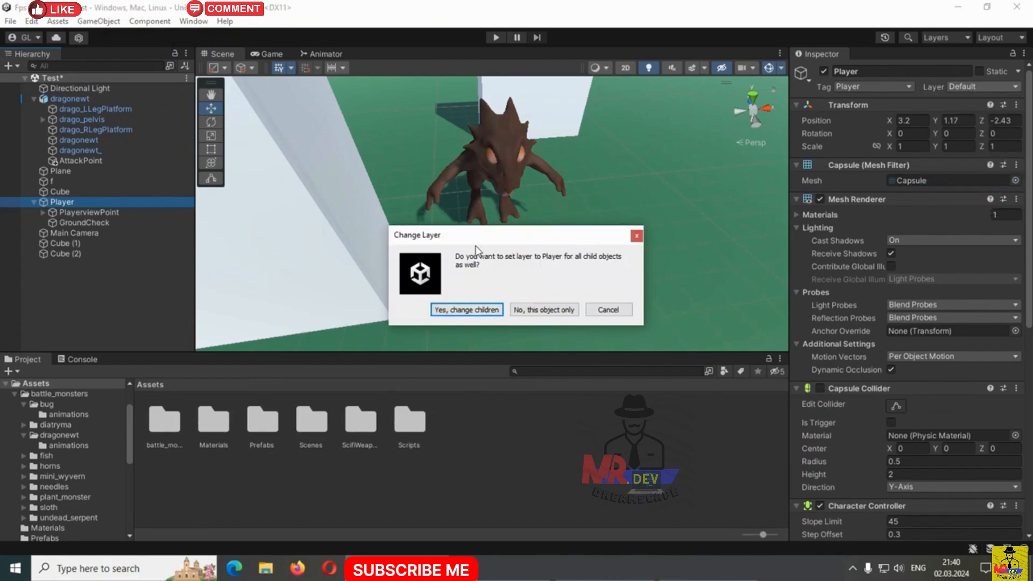
left_click(457, 310)
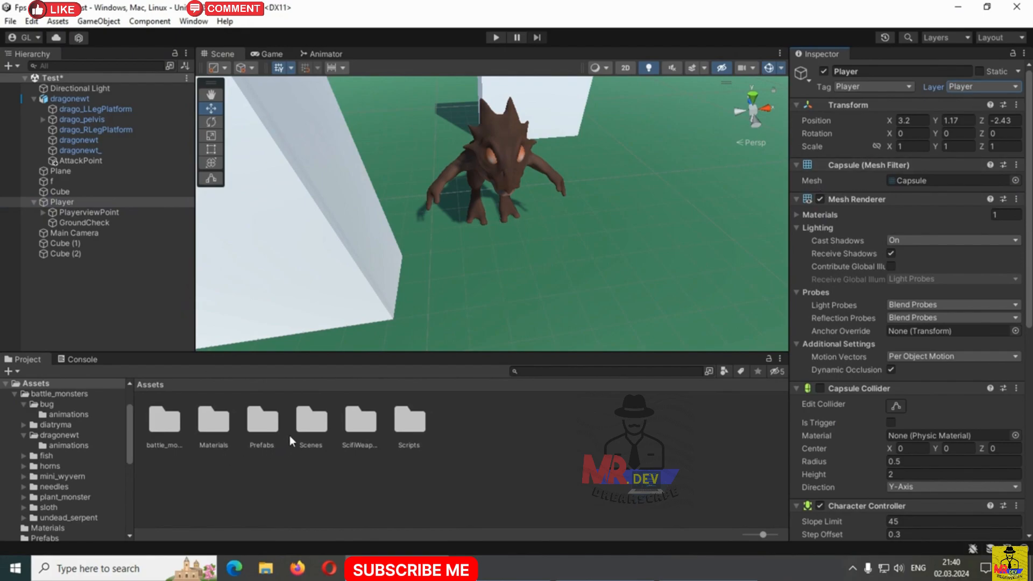
Open the Scripts folder and review the EnemyCombat script and the components attached to dragonewt.
double_click(416, 430)
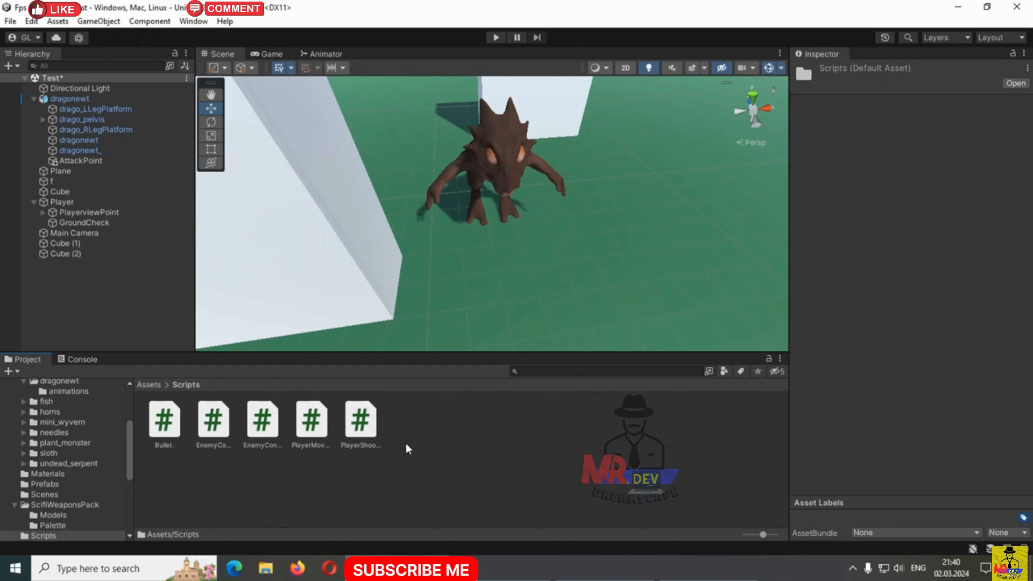
right_click(341, 492)
left_click(279, 477)
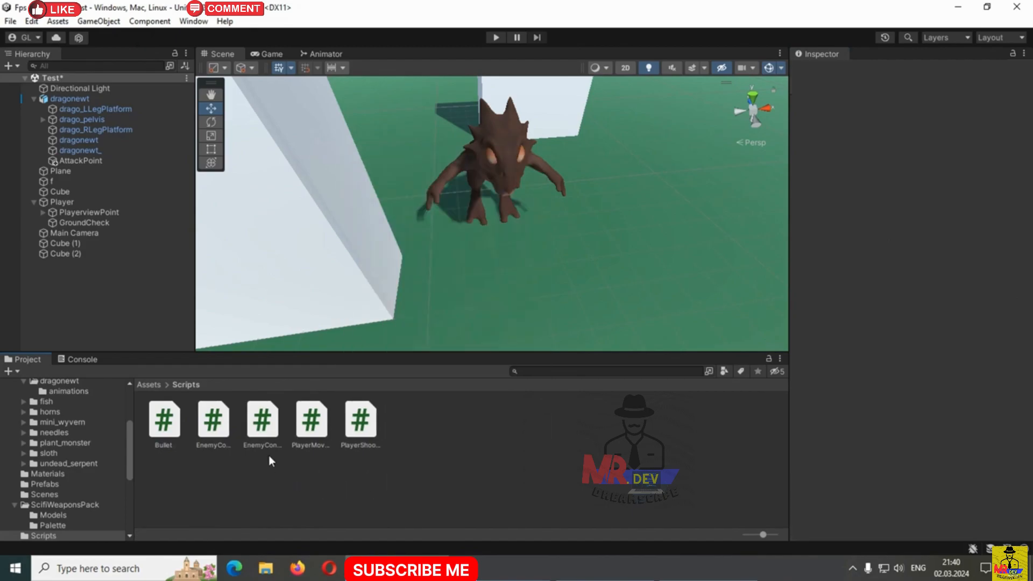
left_click(215, 432)
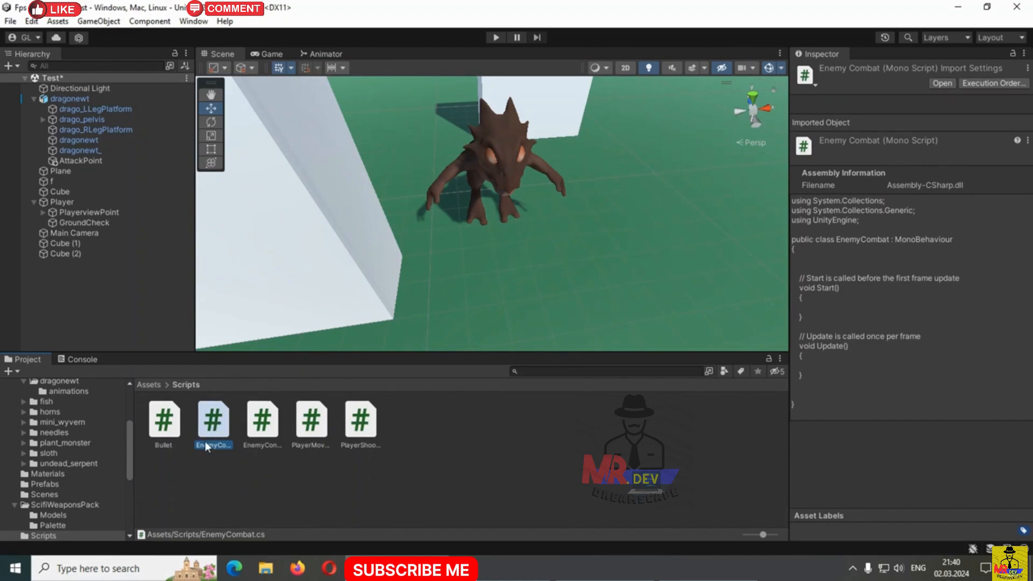
left_click_drag(246, 412, 63, 100)
left_click_drag(215, 423, 276, 494)
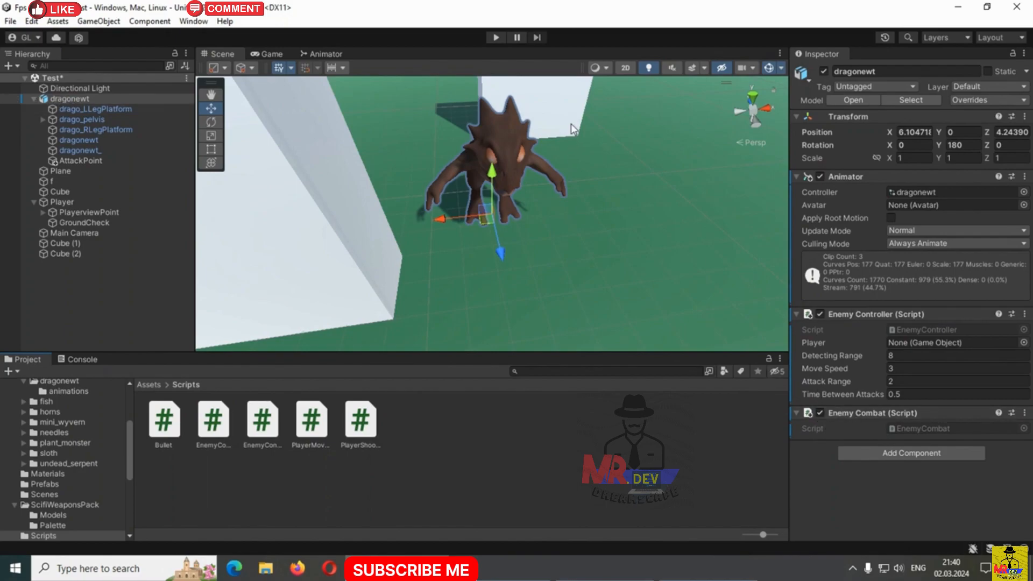
Add a Capsule Collider physics component to dragonewt.
scroll(537, 151, "up", 4)
left_click_drag(631, 187, 466, 263, "alt")
scroll(454, 171, "down", 5)
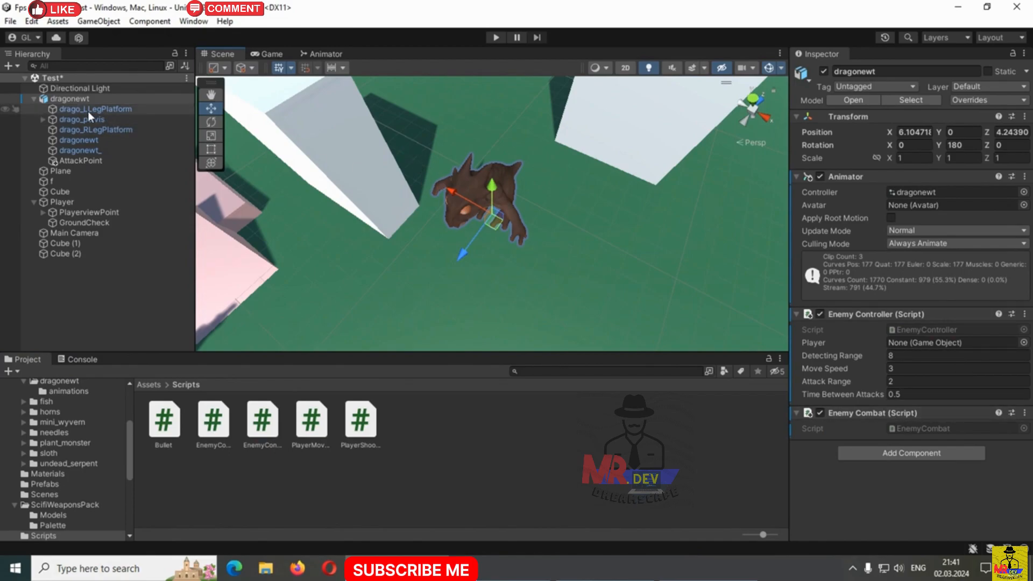
left_click(889, 457)
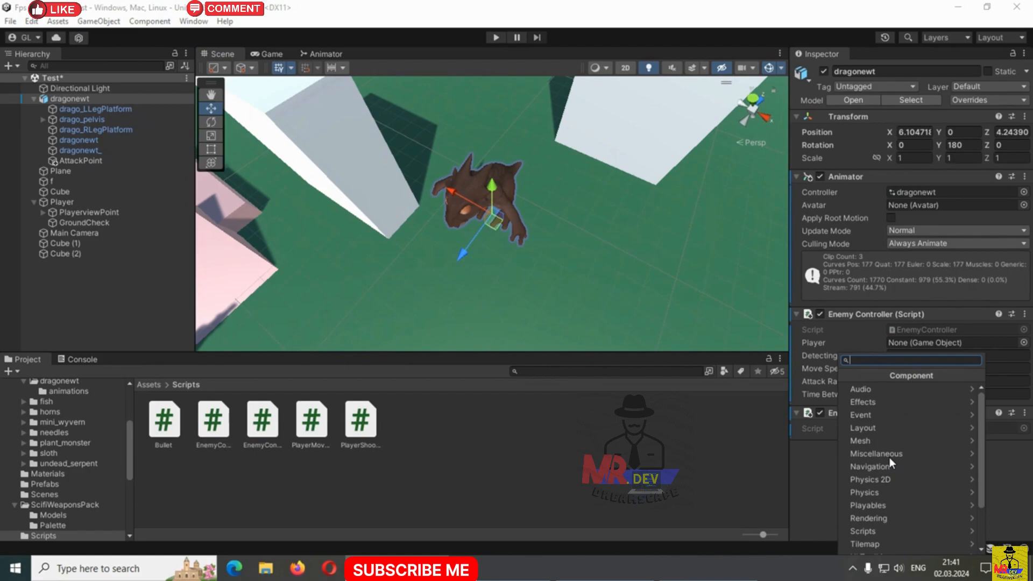
left_click(879, 492)
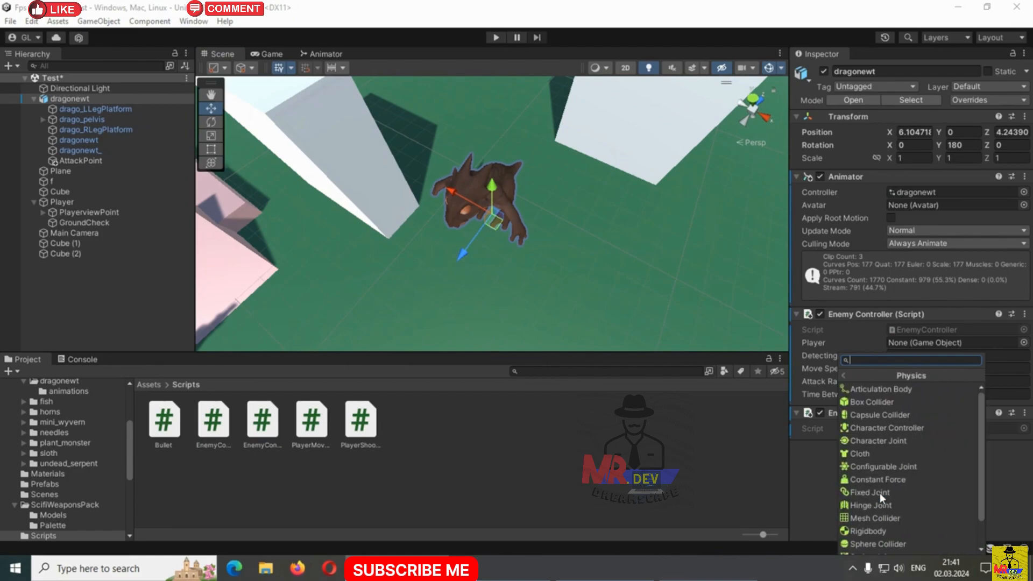
left_click(880, 417)
scroll(495, 203, "down", 1)
Raise the dragonewt's Capsule Collider by setting its center Y to 0.45.
scroll(496, 204, "up", 8)
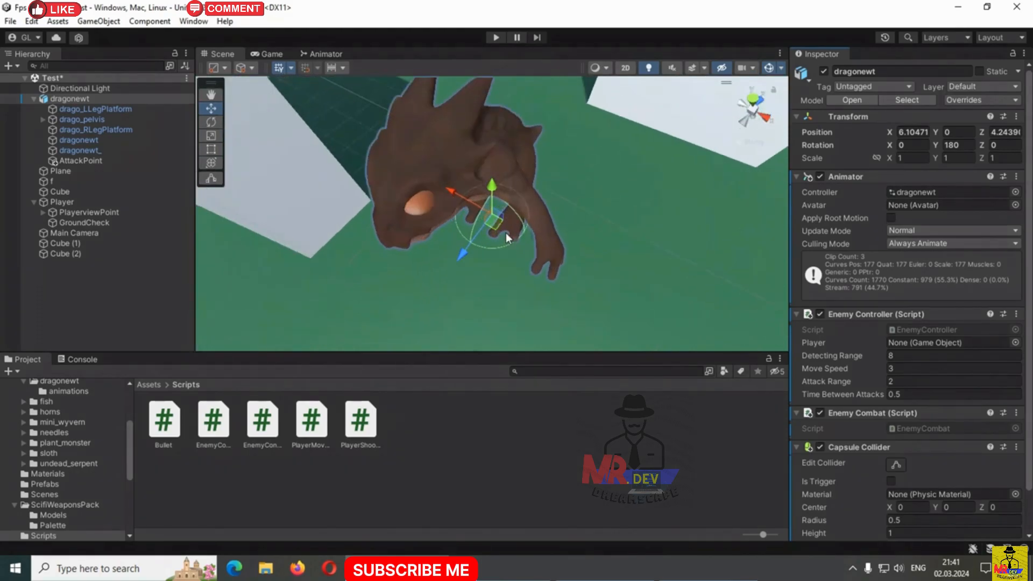
left_click_drag(576, 258, 528, 235, "alt")
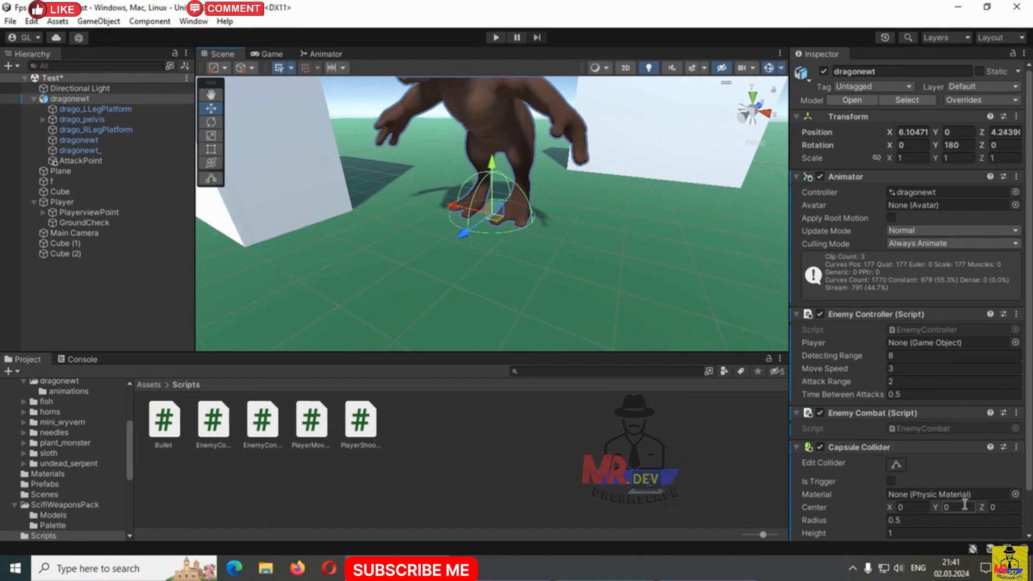
left_click_drag(935, 506, 949, 506)
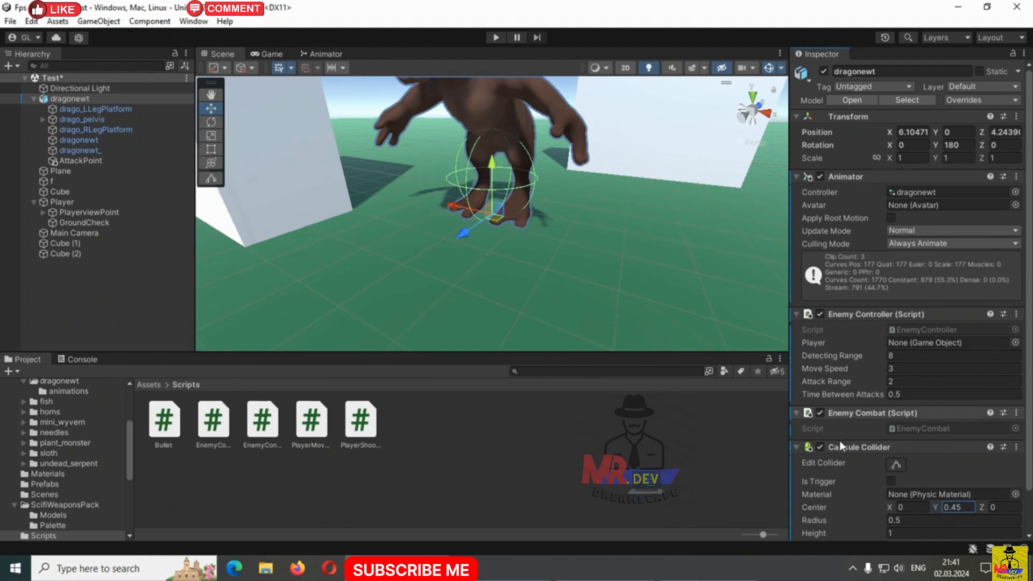
scroll(882, 508, "down", 1)
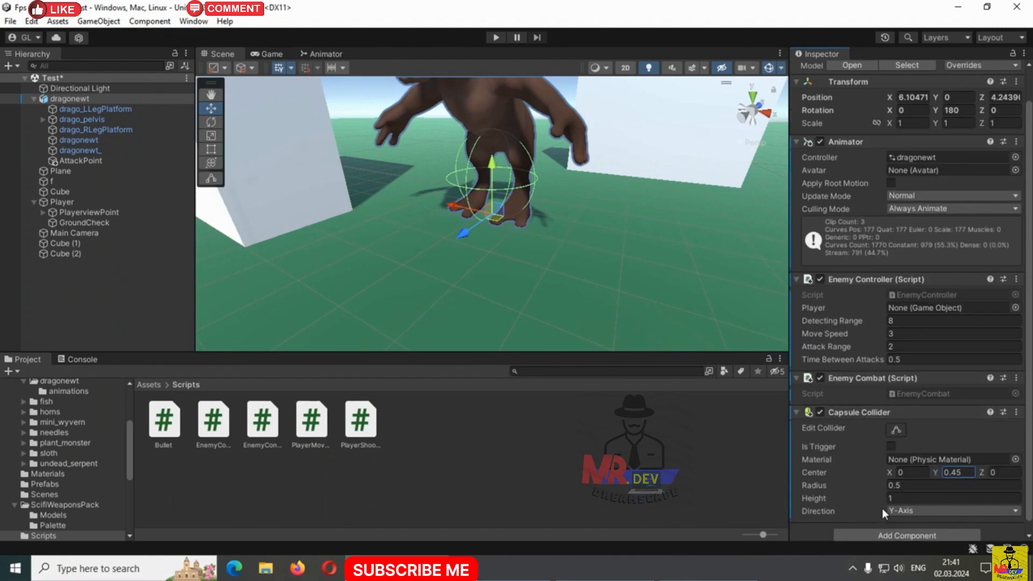
Set the height of dragonewt's Capsule Collider to 2.25.
left_click(885, 499)
type("1.18")
key("BackSpace")
key("BackSpace")
key("BackSpace")
key("BackSpace")
type("2.25")
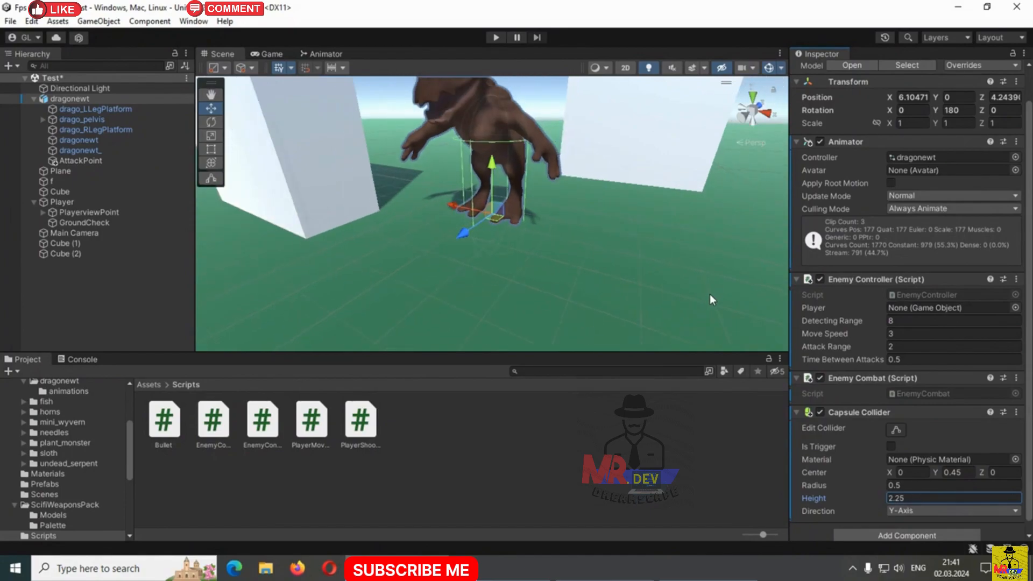
Set the Capsule Collider's center Y to 1 and widen its radius to 0.84 so it encloses dragonewt's body.
left_click(937, 470)
type("1")
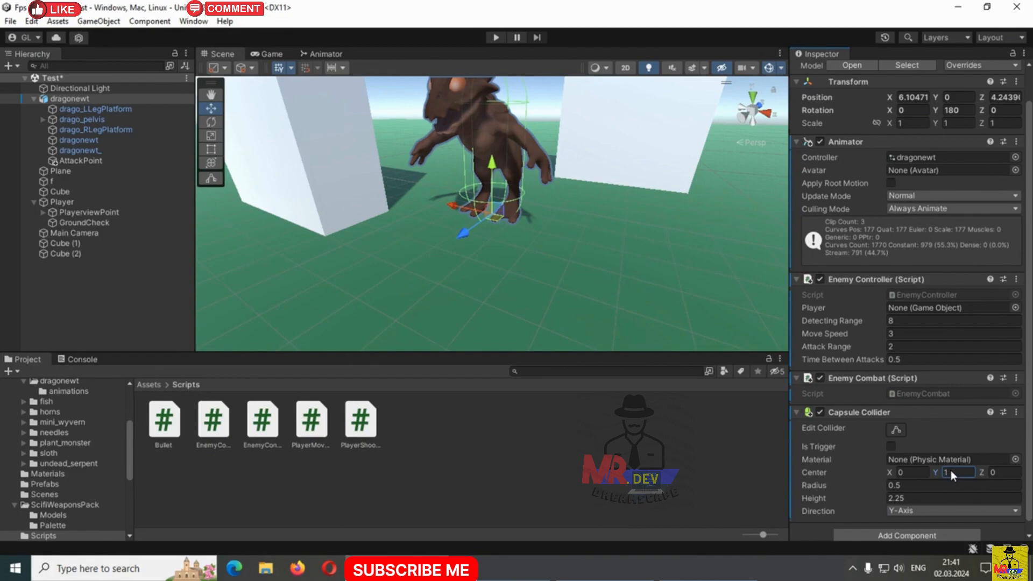
scroll(602, 195, "down", 2)
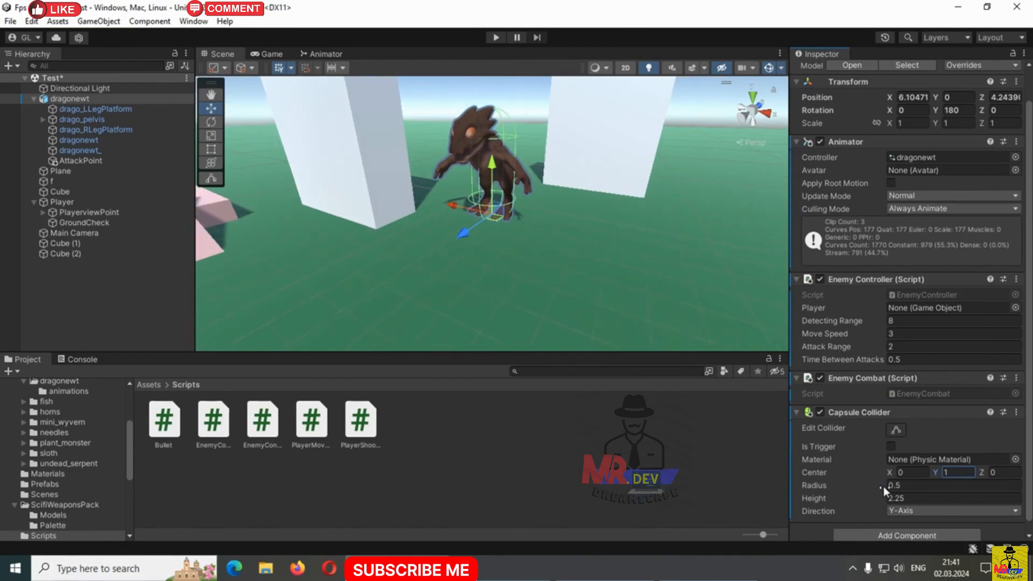
left_click_drag(886, 487, 896, 486)
left_click_drag(571, 276, 401, 216, "alt")
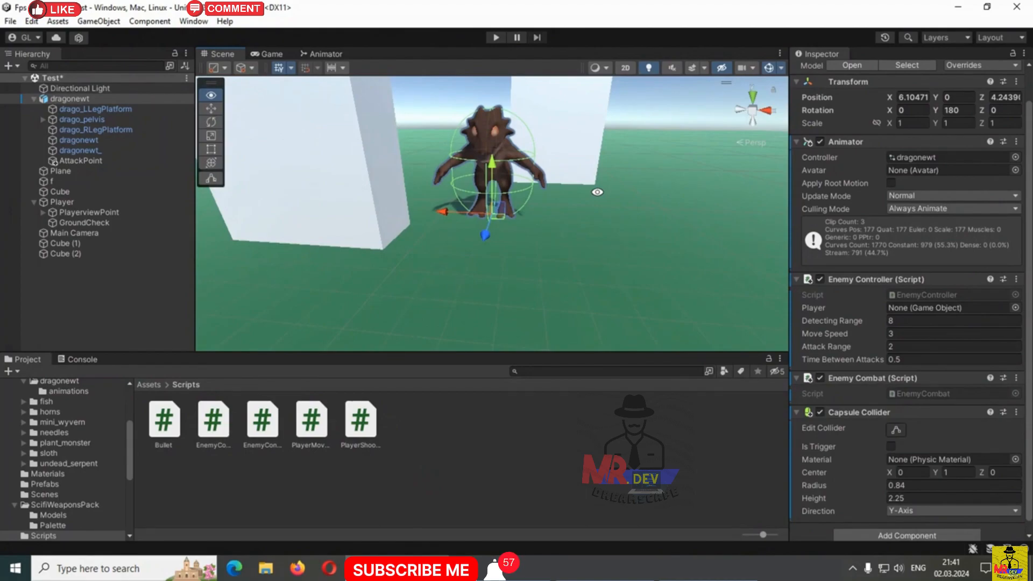
left_click_drag(495, 197, 511, 141, "alt")
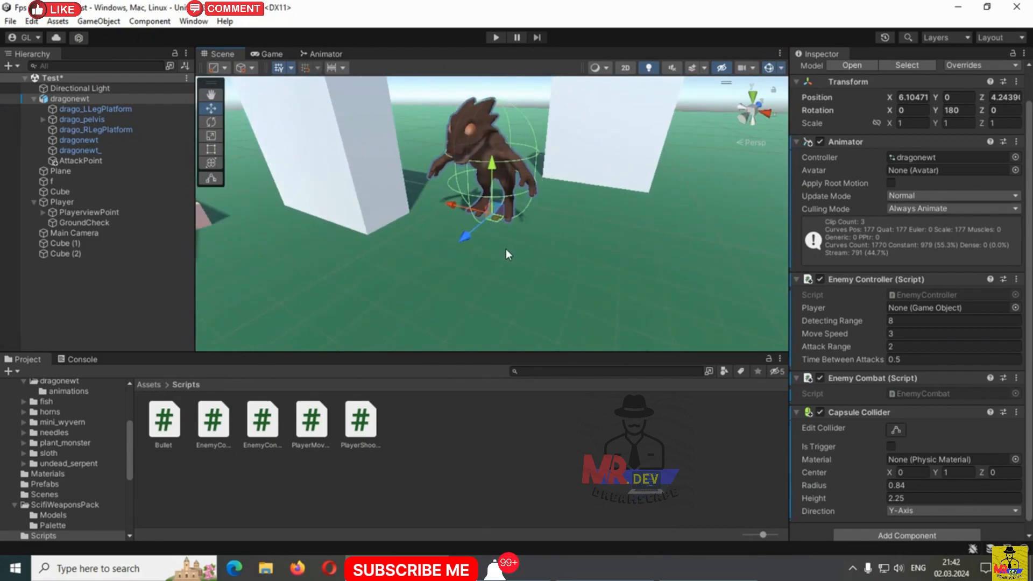
Align the bottom of the Capsule Collider with dragonewt's feet by setting its center Y to 1.09.
scroll(473, 221, "up", 8)
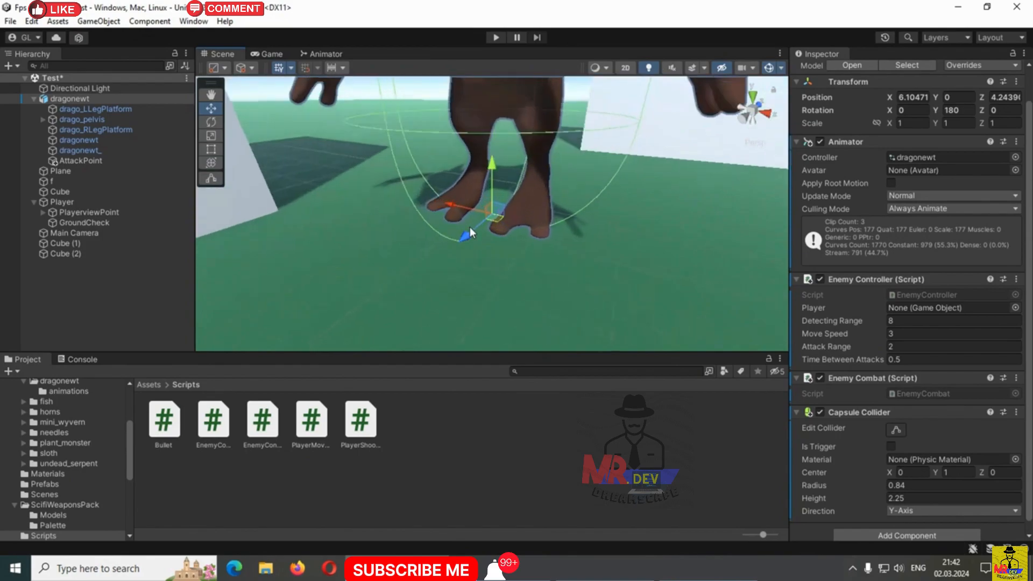
left_click_drag(539, 235, 456, 218, "alt")
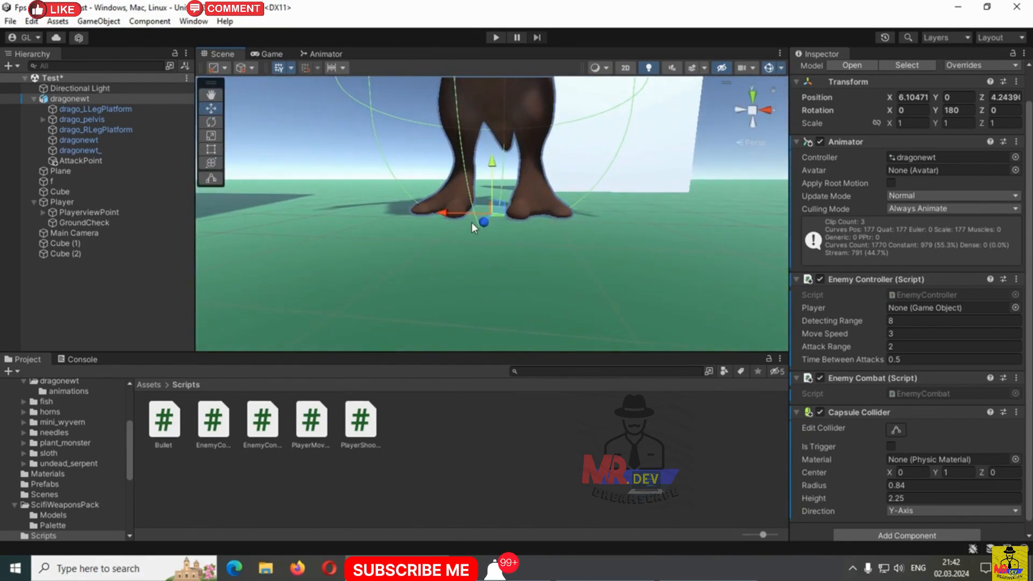
left_click(939, 473)
type("1.09")
scroll(594, 240, "down", 5)
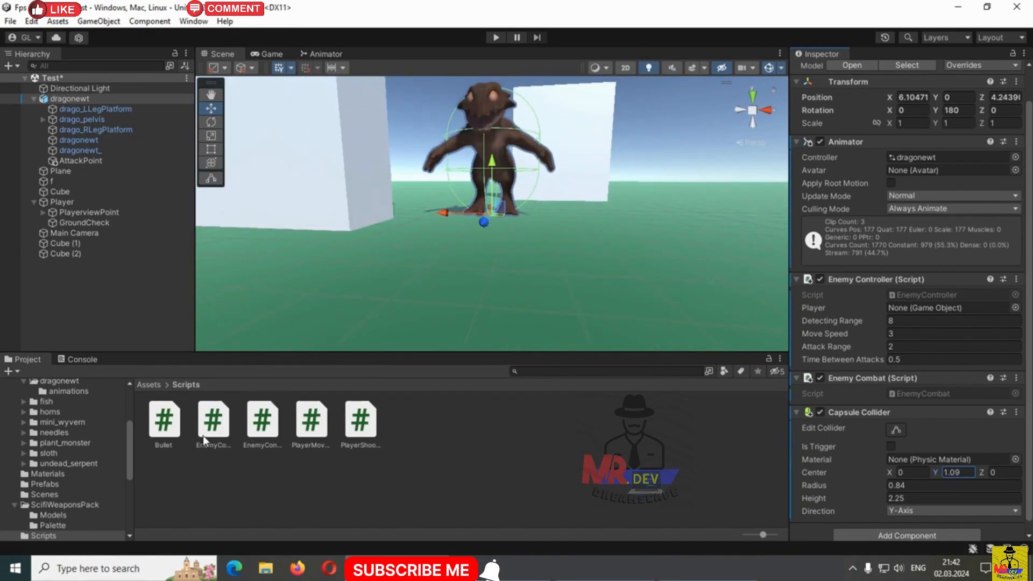
Open the EnemyCombat script in Visual Studio and declare a public Transform field named attackPoint at the top of the class.
double_click(212, 425)
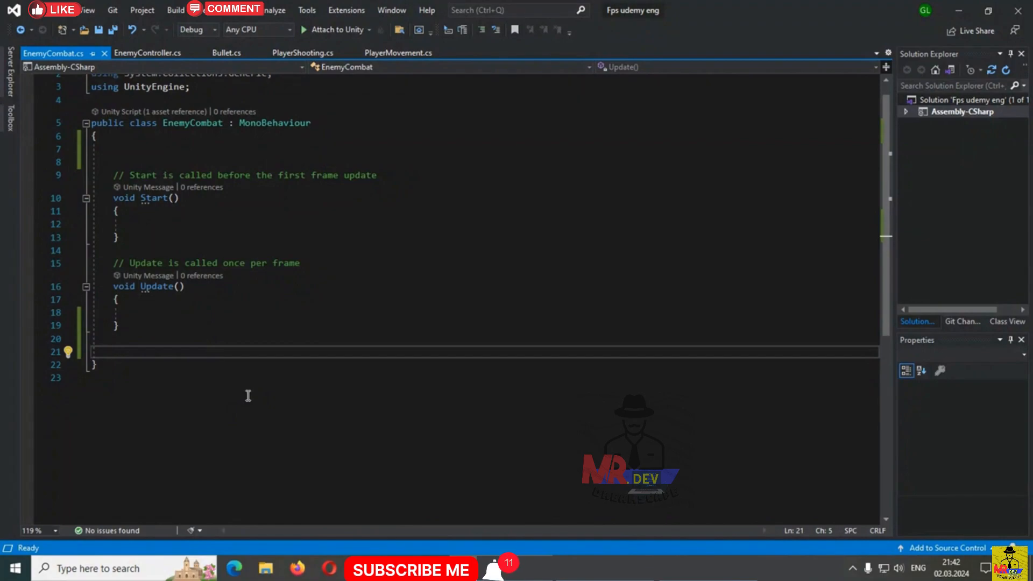
left_click(150, 151)
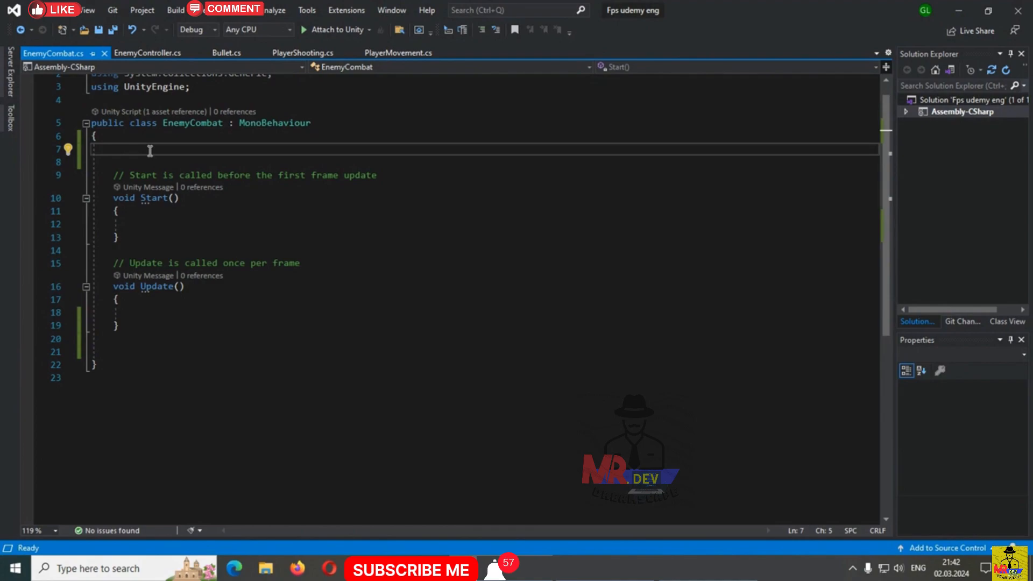
type("publ")
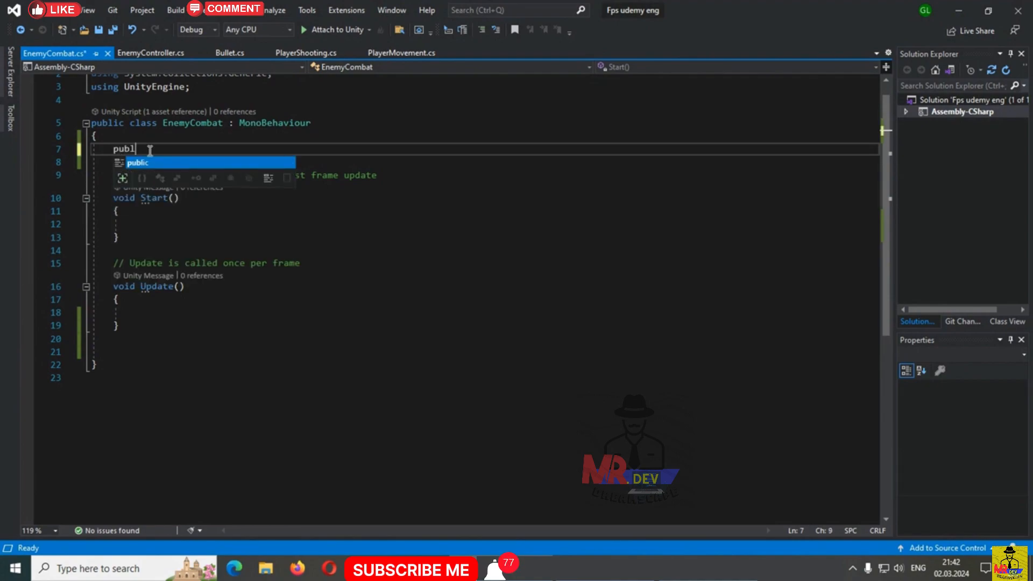
type("ic transform")
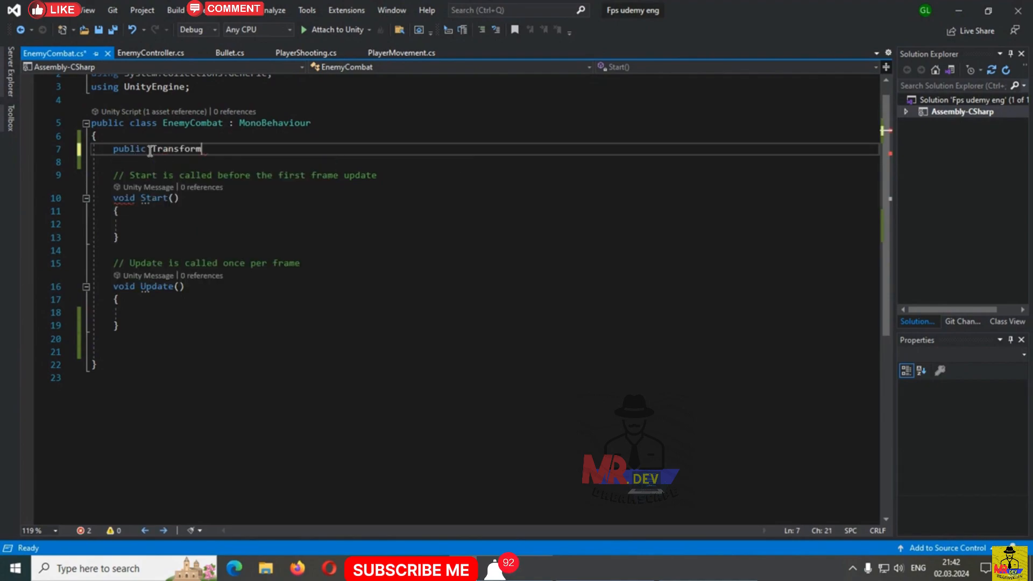
type(" attackPoint;")
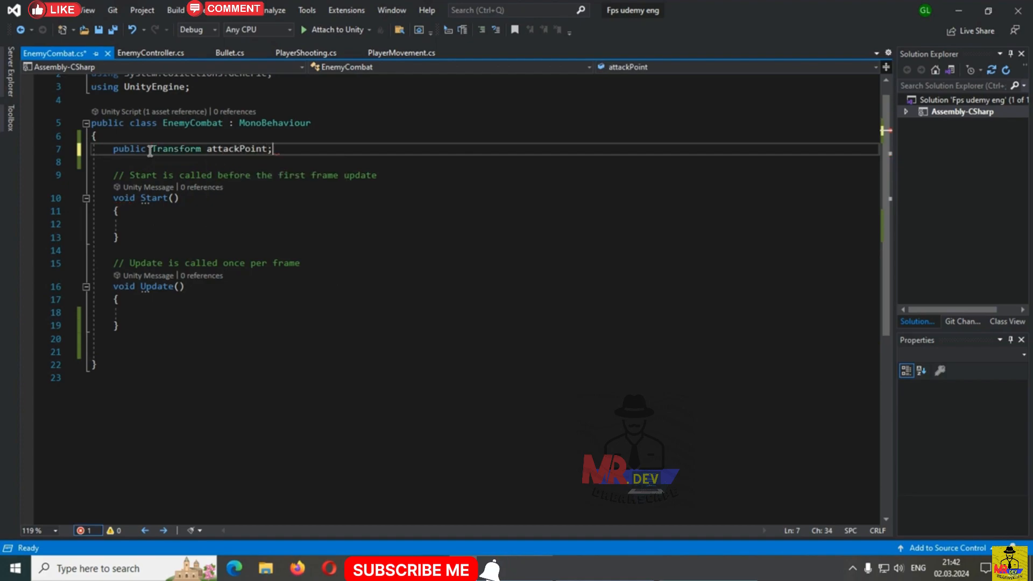
key("Return")
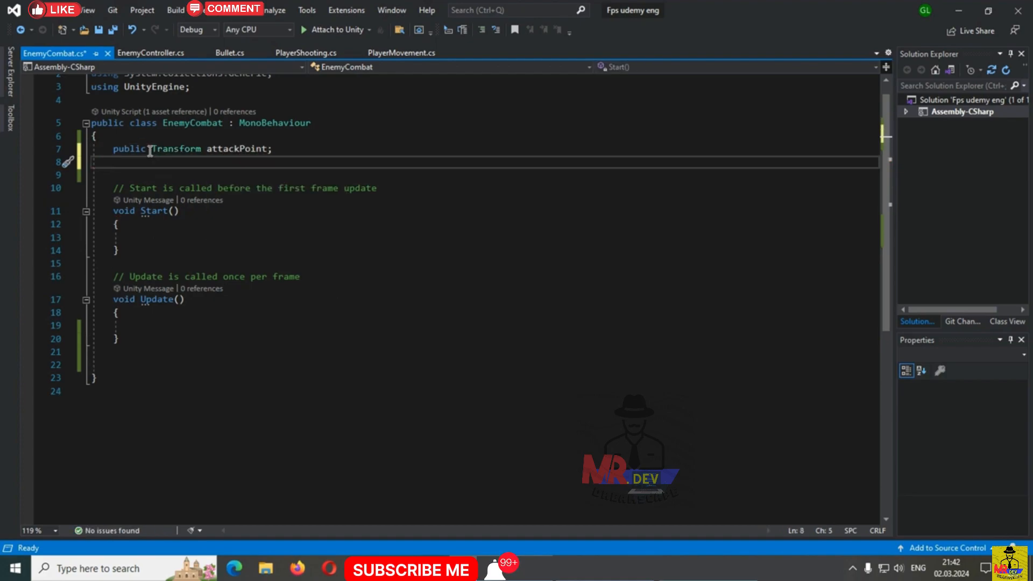
Declare a public float attackRadius and a public LayerMask playerLayer below the attackPoint field.
type("publi")
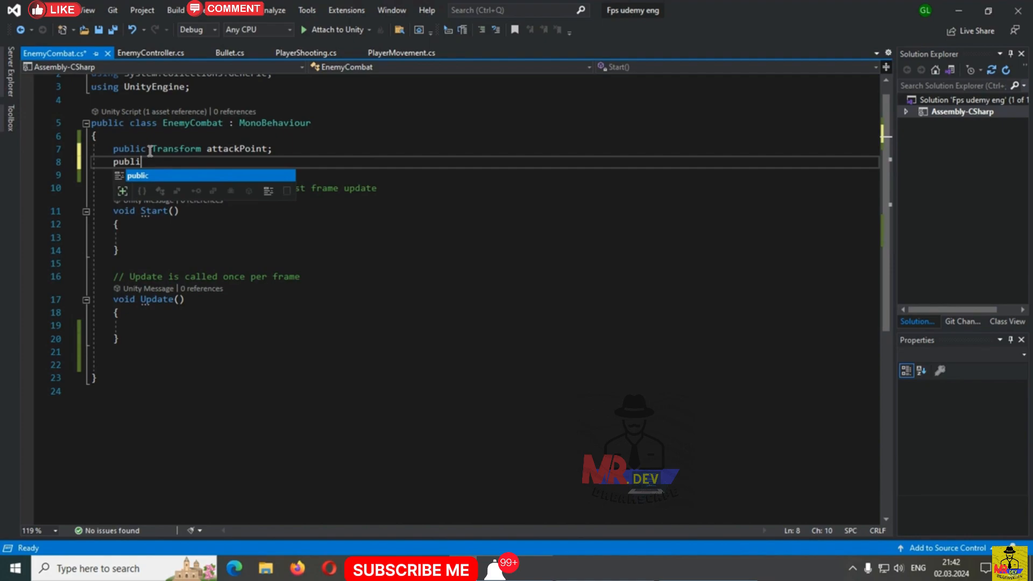
type("c float ")
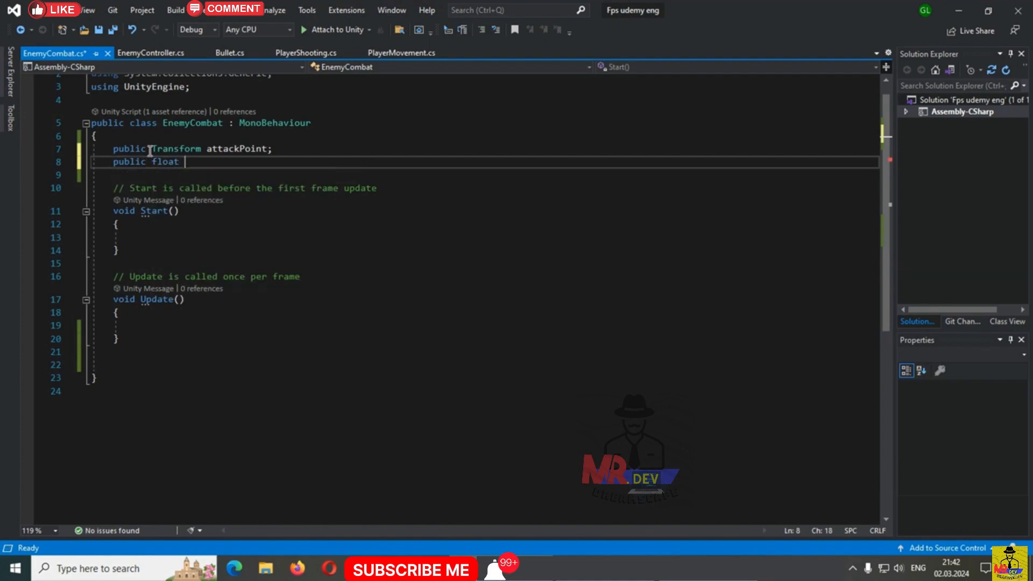
type("attackRadius;")
key("Return")
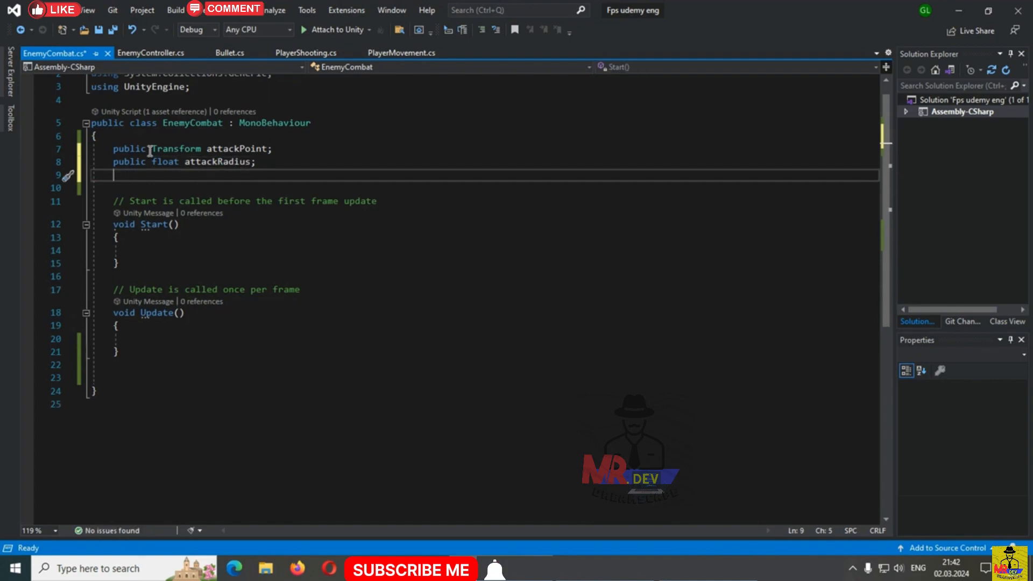
type("public ")
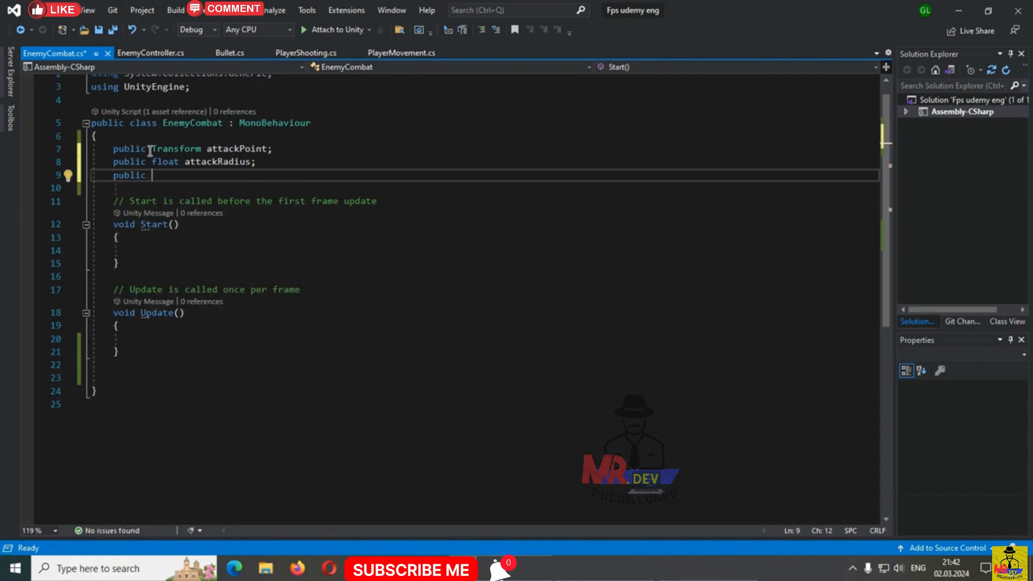
type("LayerMask")
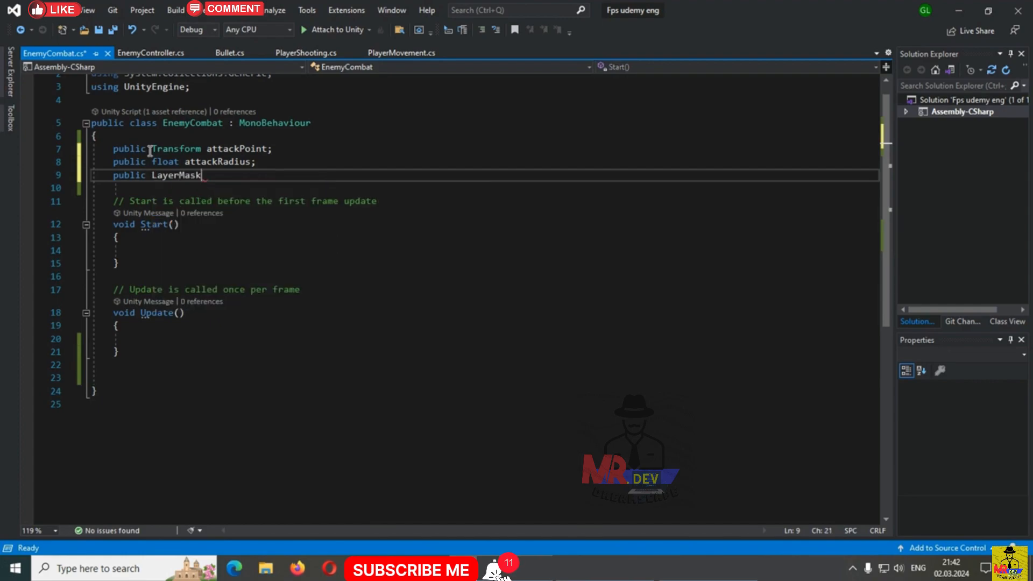
type(" playerLayer")
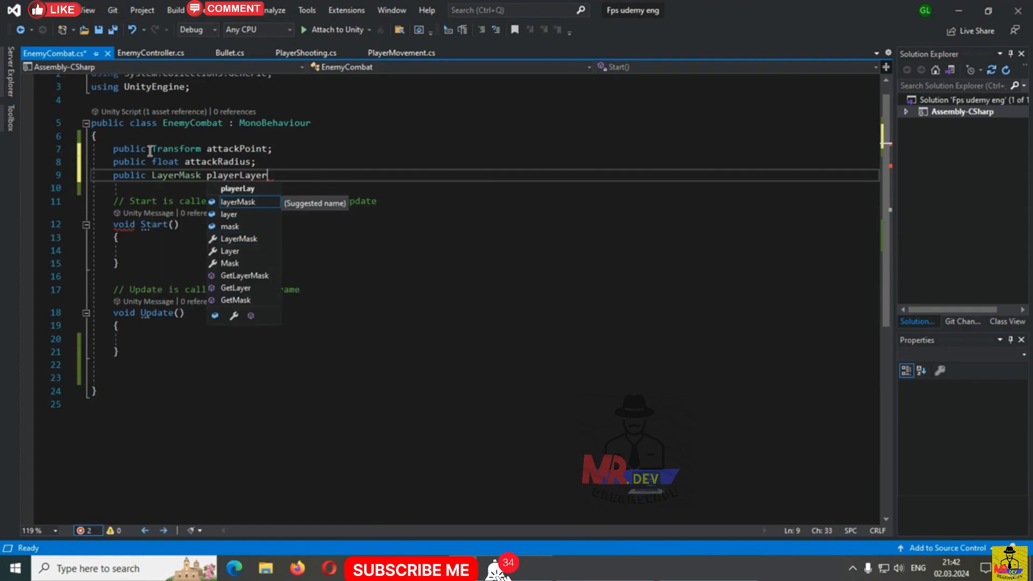
type(";")
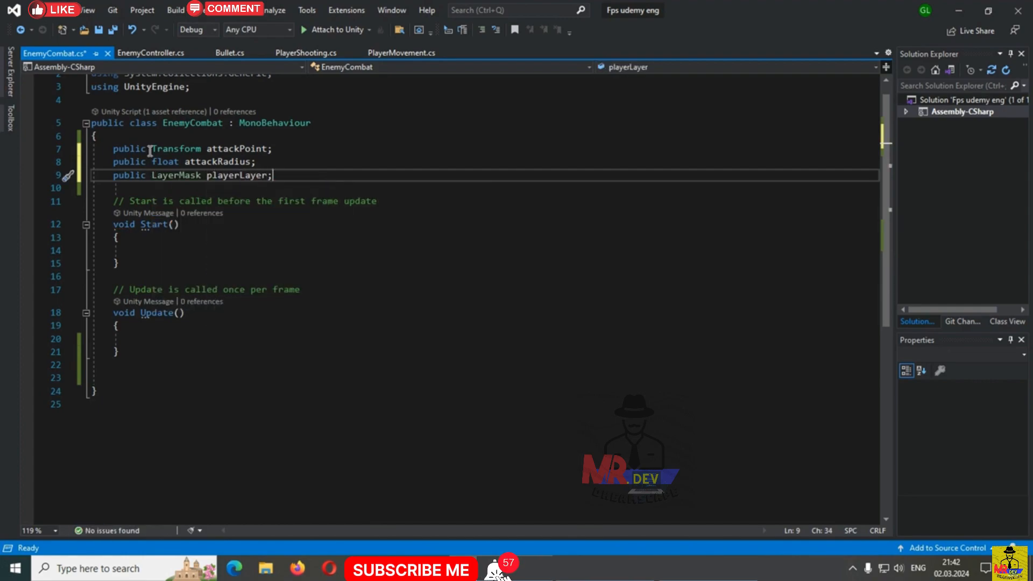
Make room inside the Update method and begin a Physics.OverlapSphere() call there.
left_click(169, 336)
key("Return")
key("Return")
key("Return")
key("Return")
key("Up")
key("Up")
key("Up")
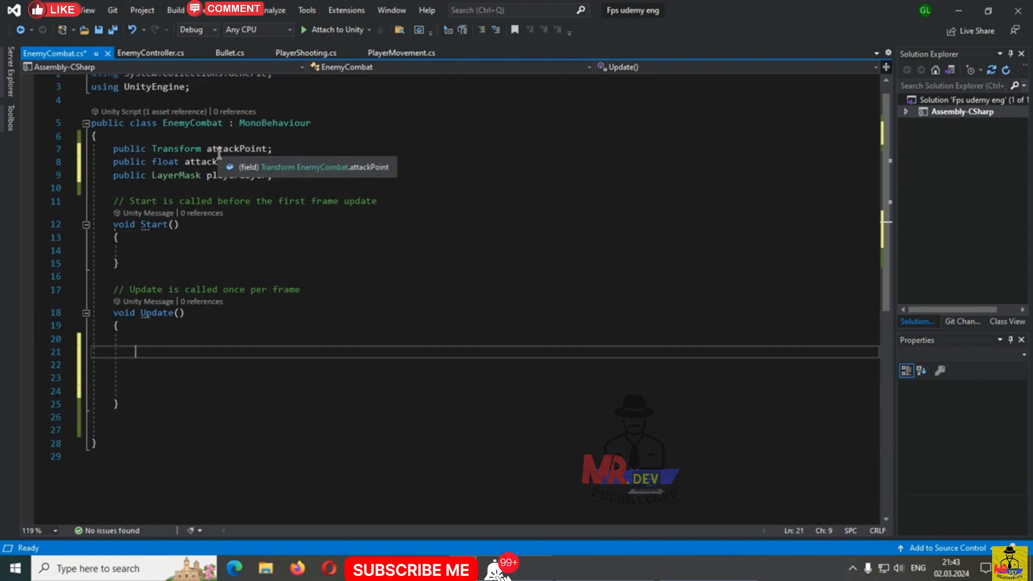
type("physi")
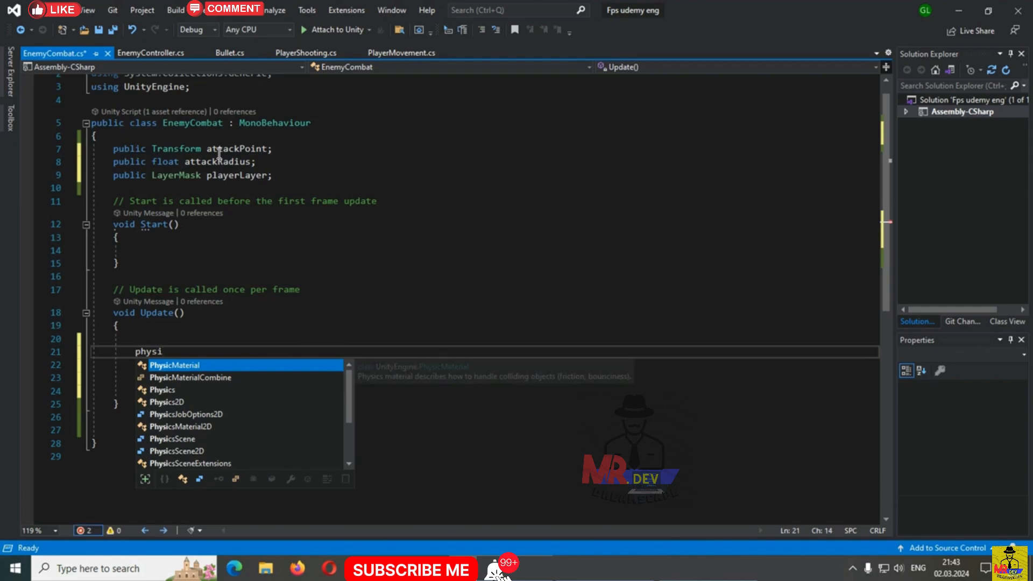
type("cs")
key("Tab")
type(".overlapsp")
key("Tab")
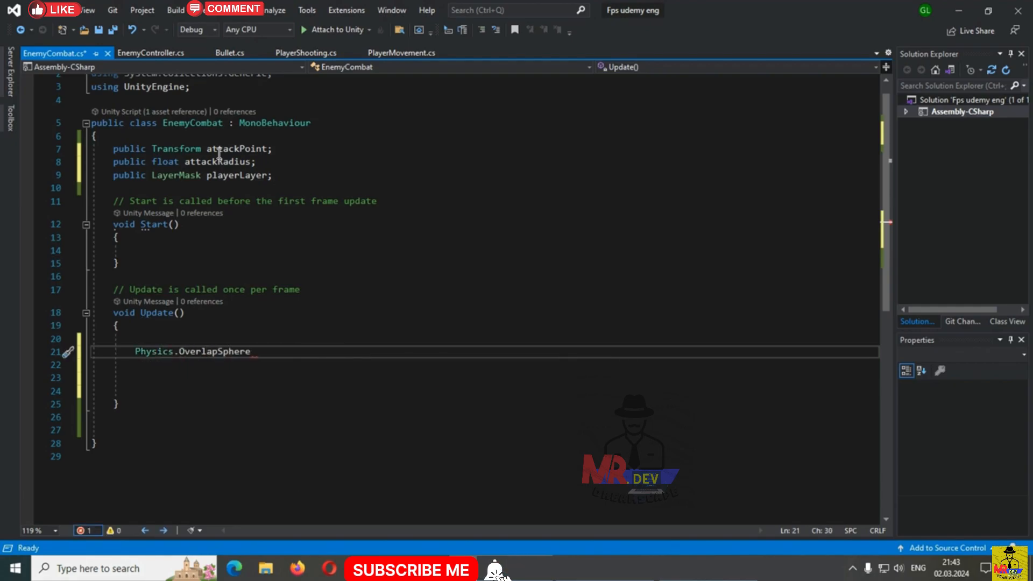
type("(")
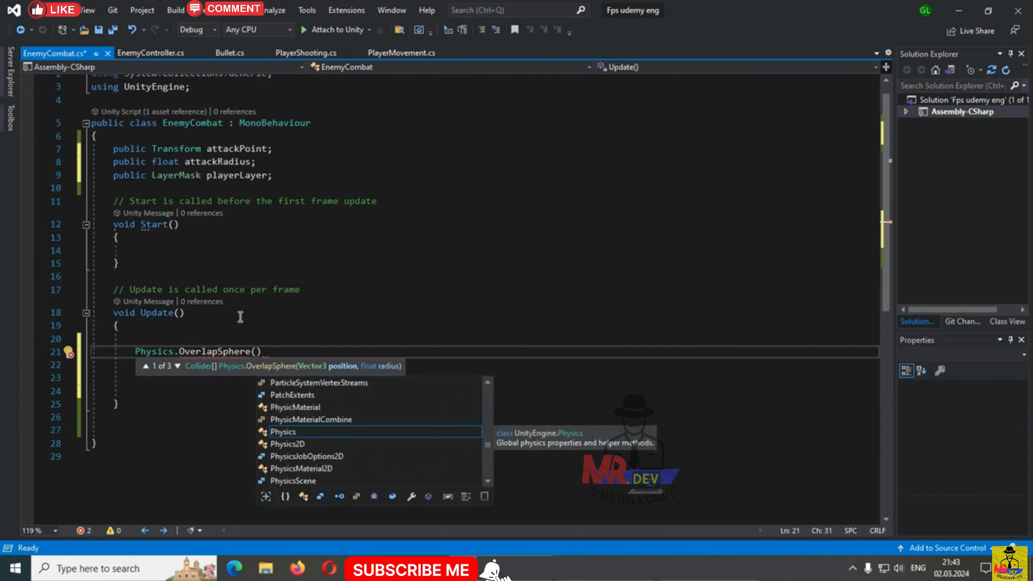